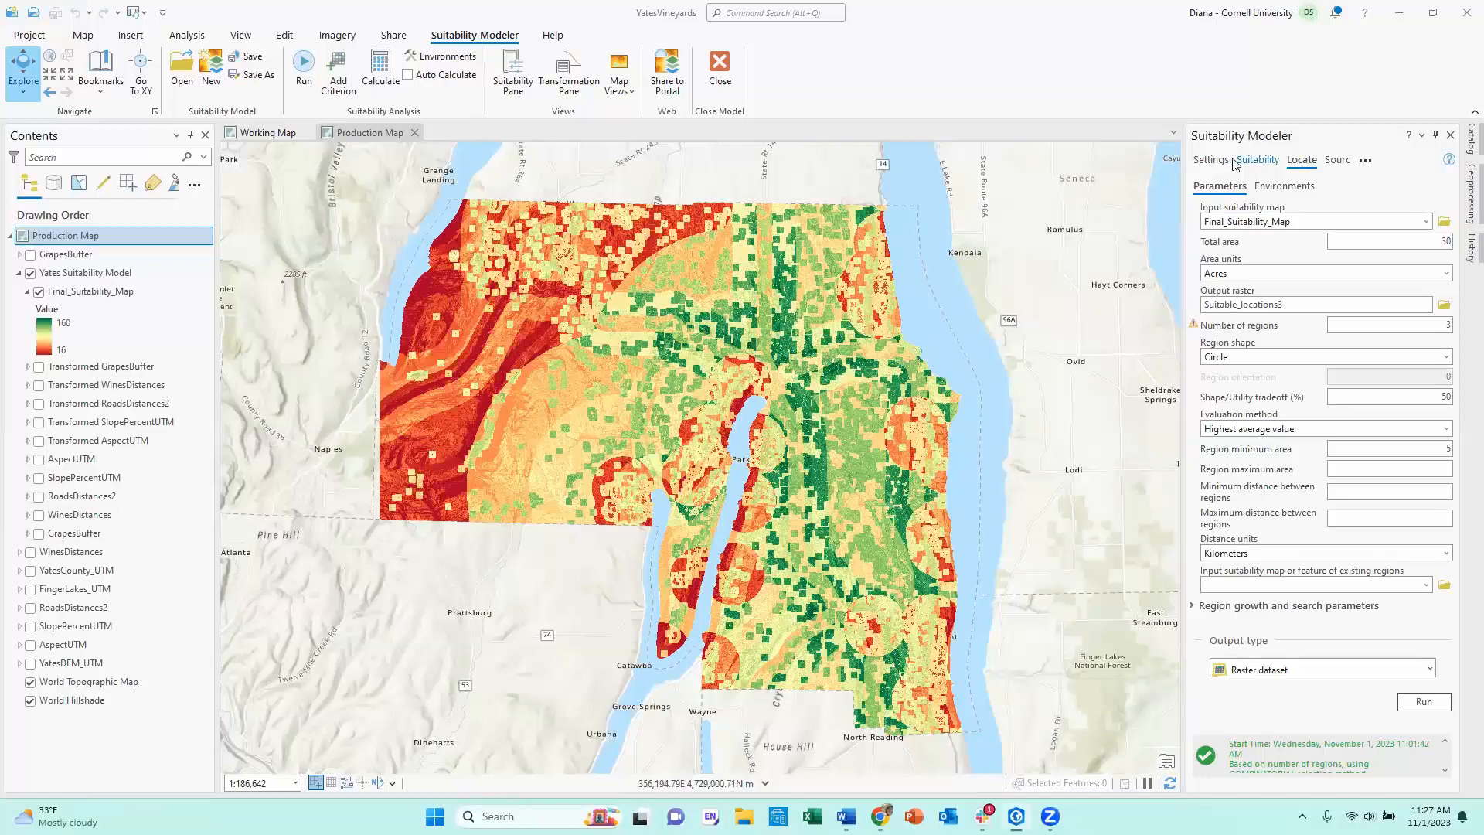
- In the Locate parameters, set the region minimum area to 5 acres and the number of regions to 3
left_click(1260, 159)
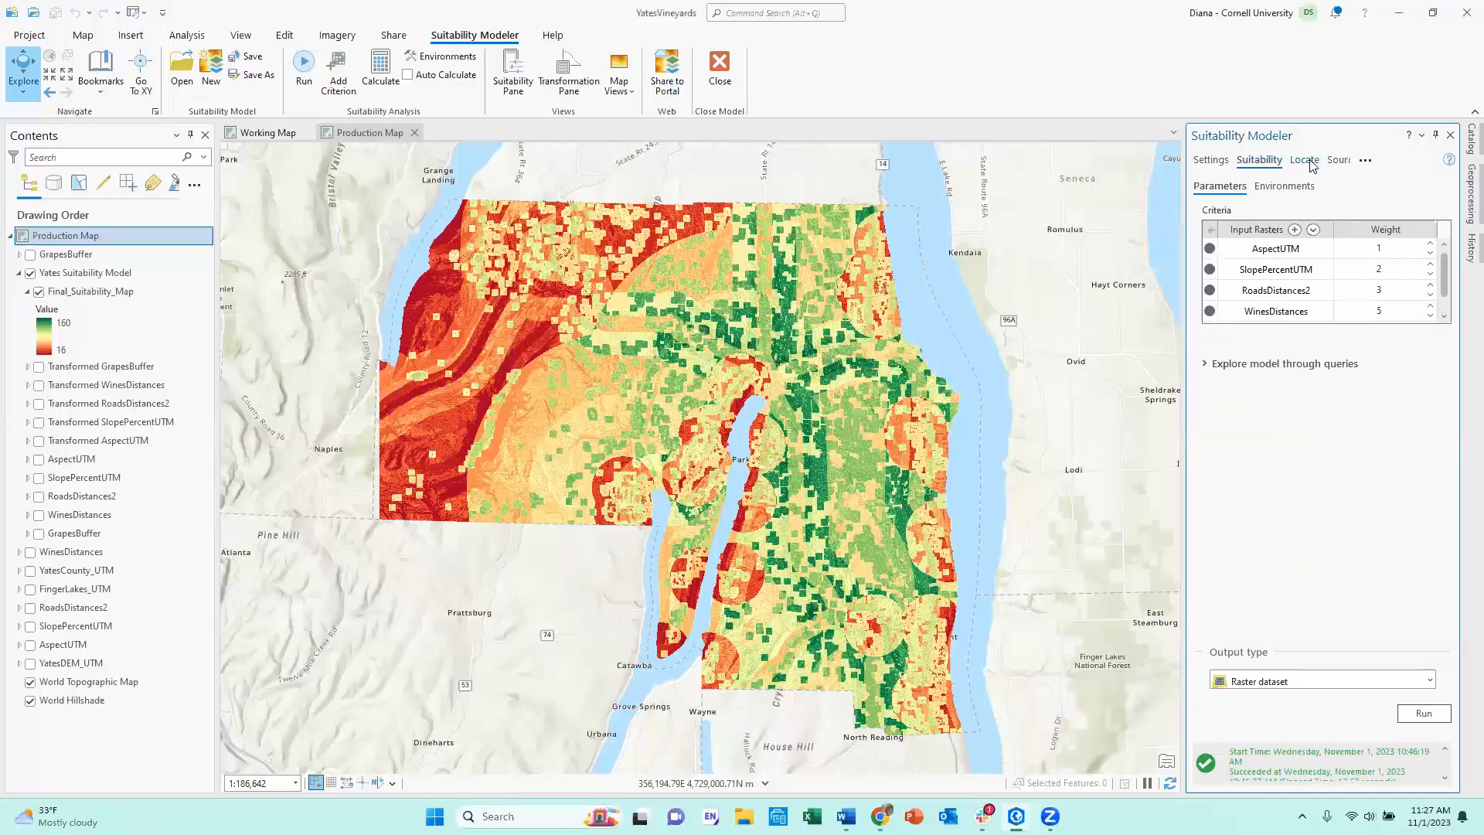
left_click(1310, 162)
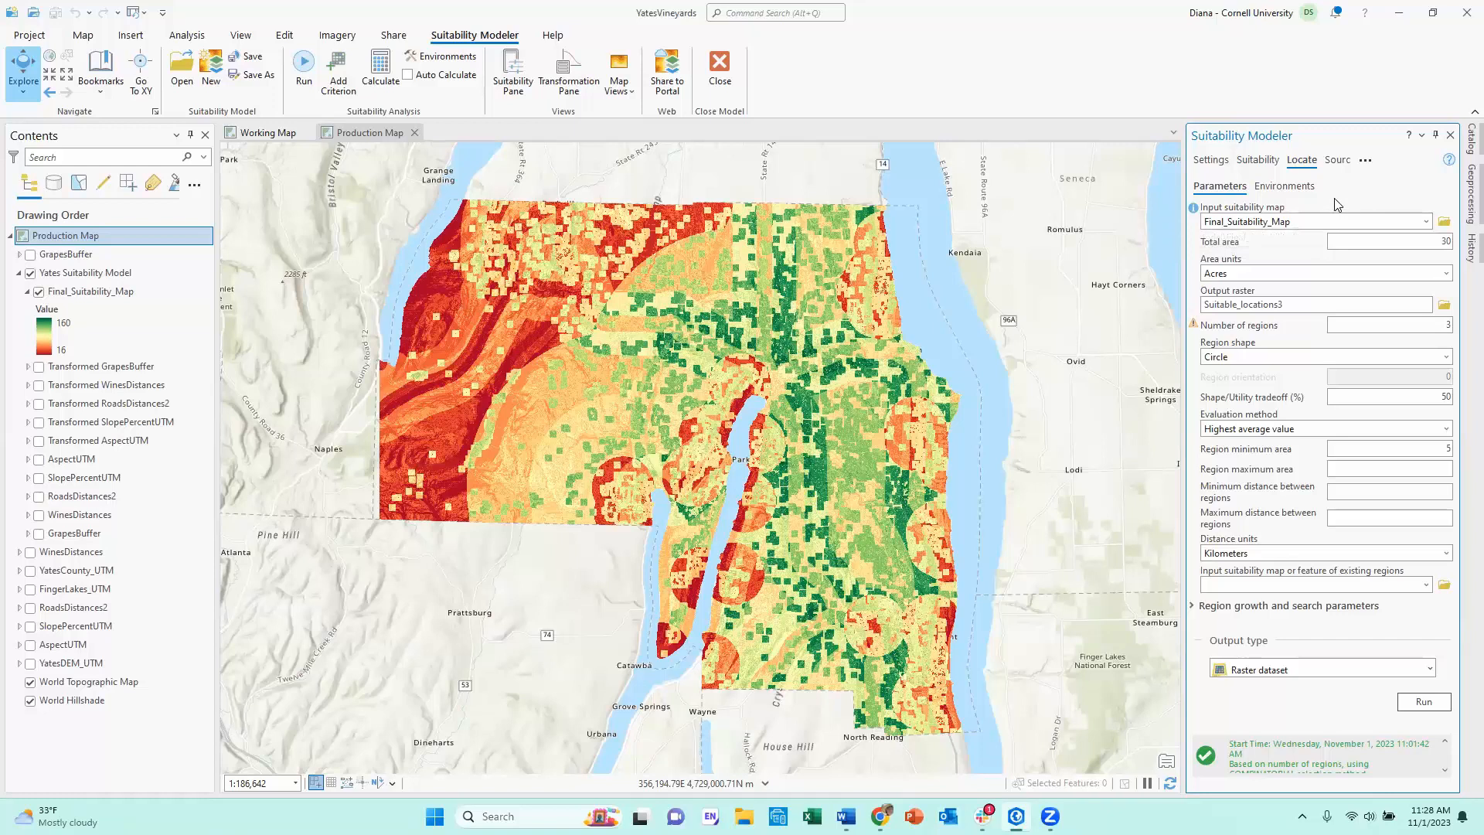
left_click(1447, 450)
type("5")
left_click(1445, 273)
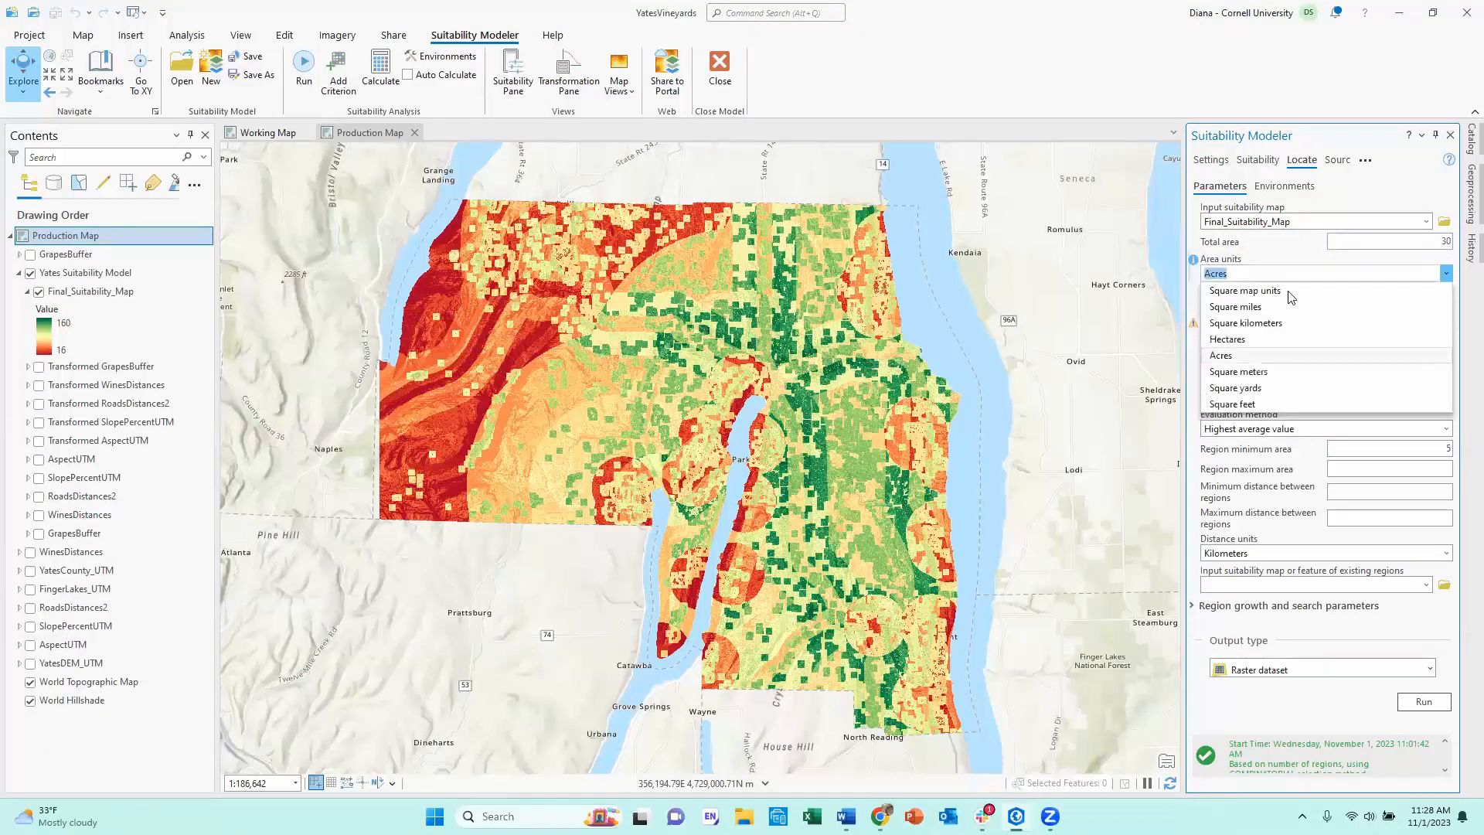
left_click(1256, 354)
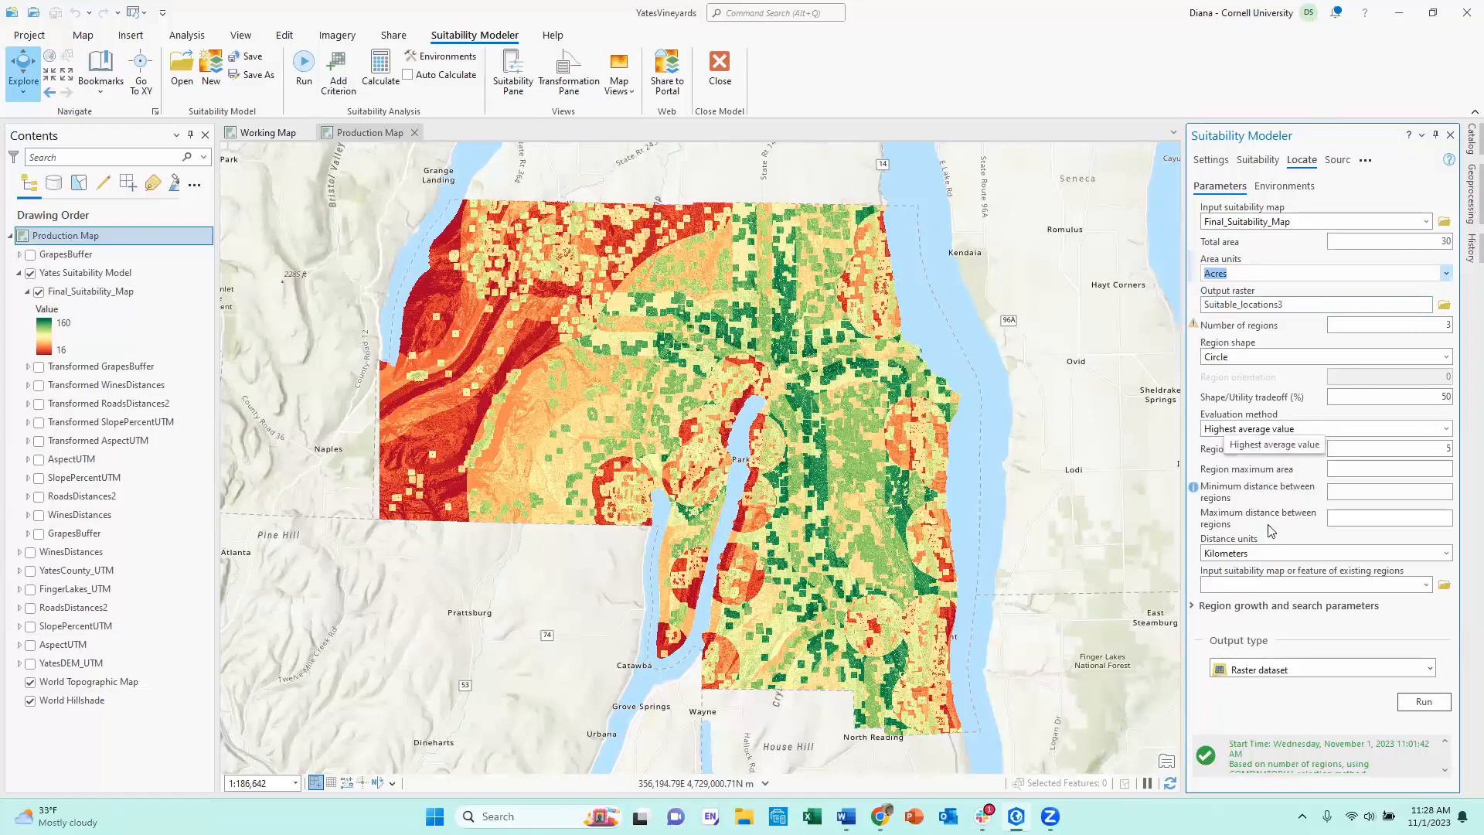
left_click(1450, 324)
key("BackSpace")
type("3")
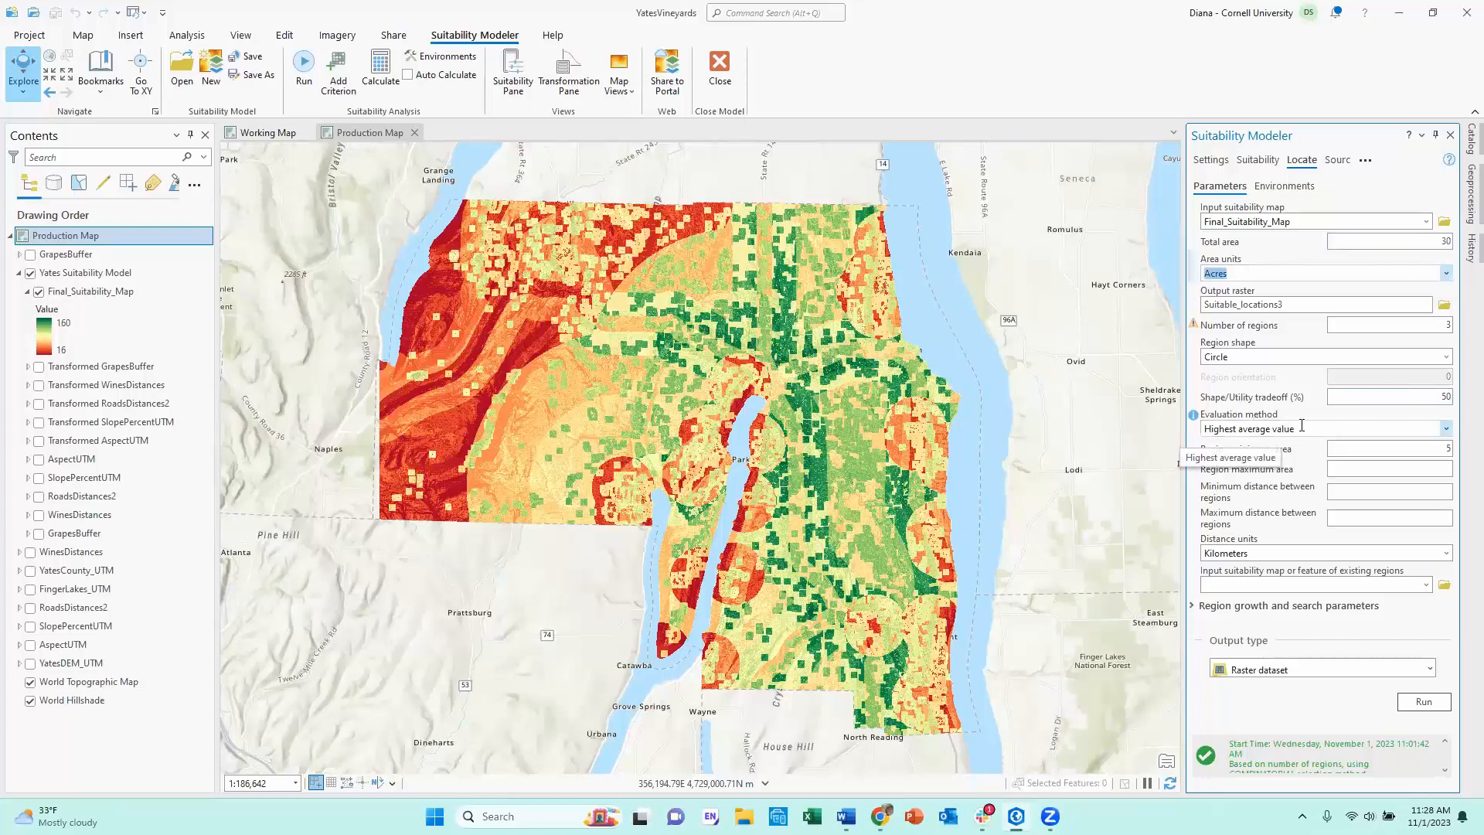
- Set the Locate evaluation method to Highest sum and run the tool
left_click(1445, 429)
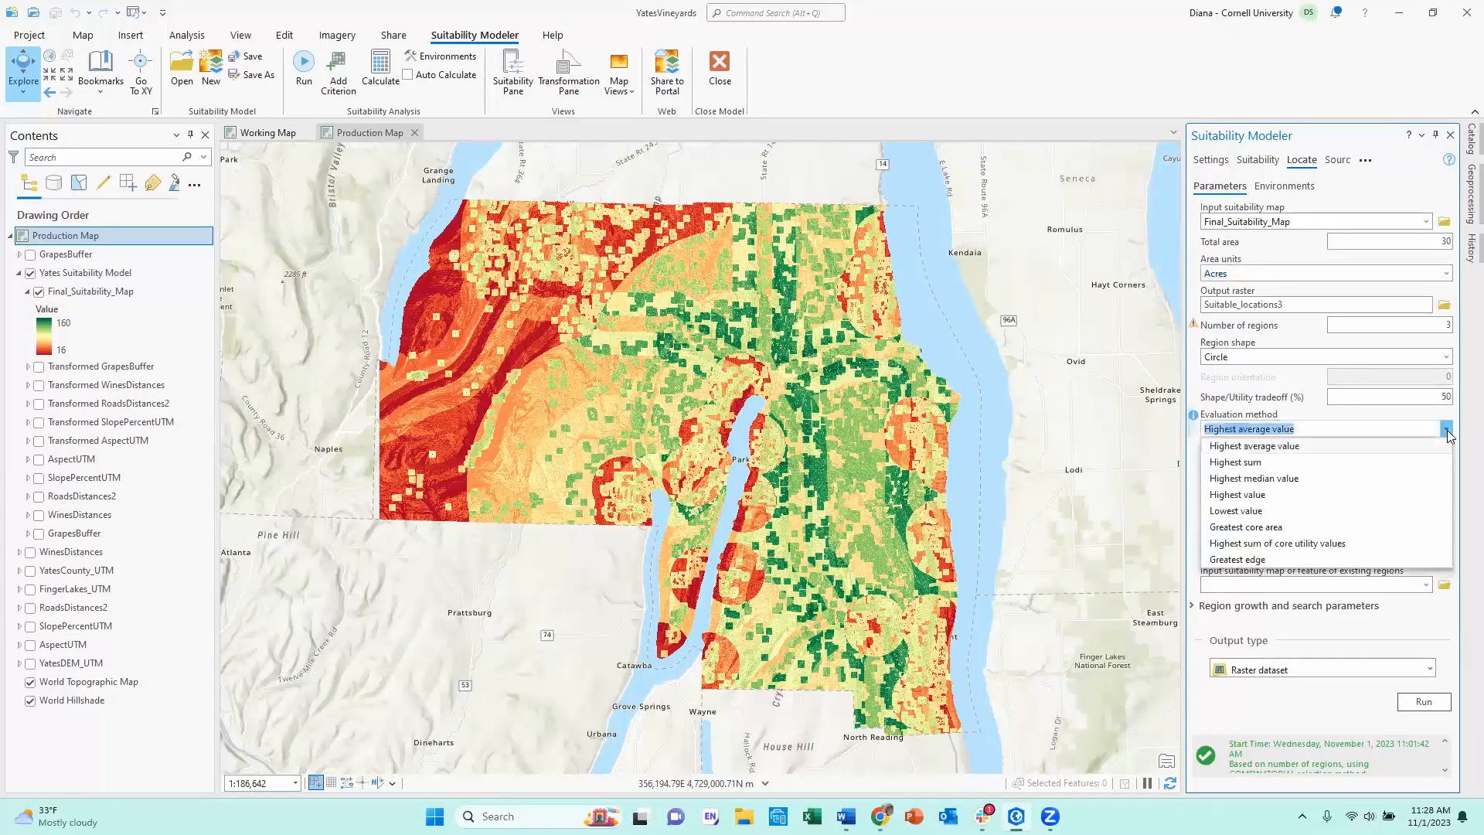
left_click(1262, 463)
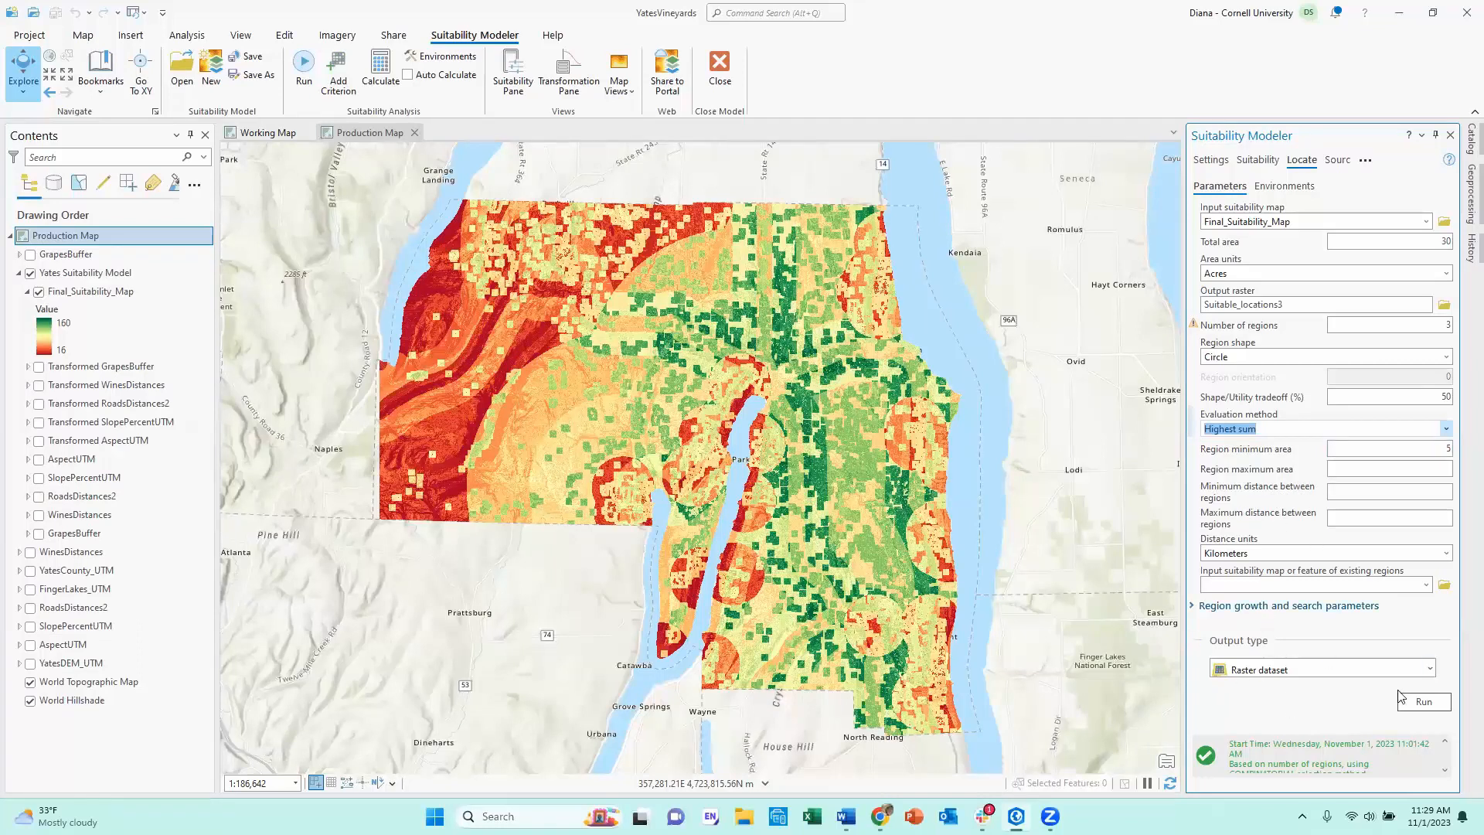
left_click(1421, 701)
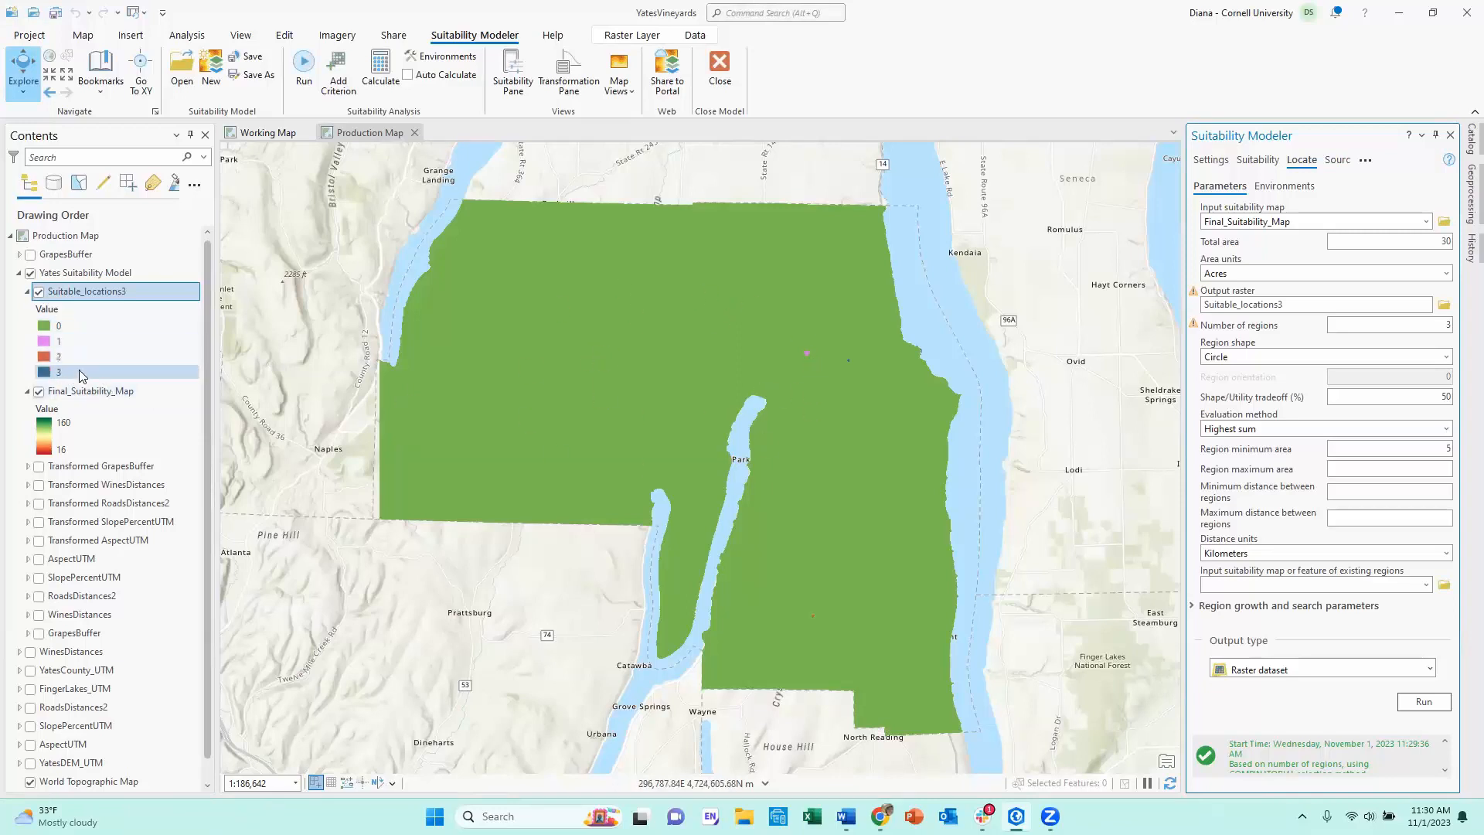
- Remove the fill color from value 0 in the symbology of the Suitable_locations3 layer
scroll(811, 367, "up", 5)
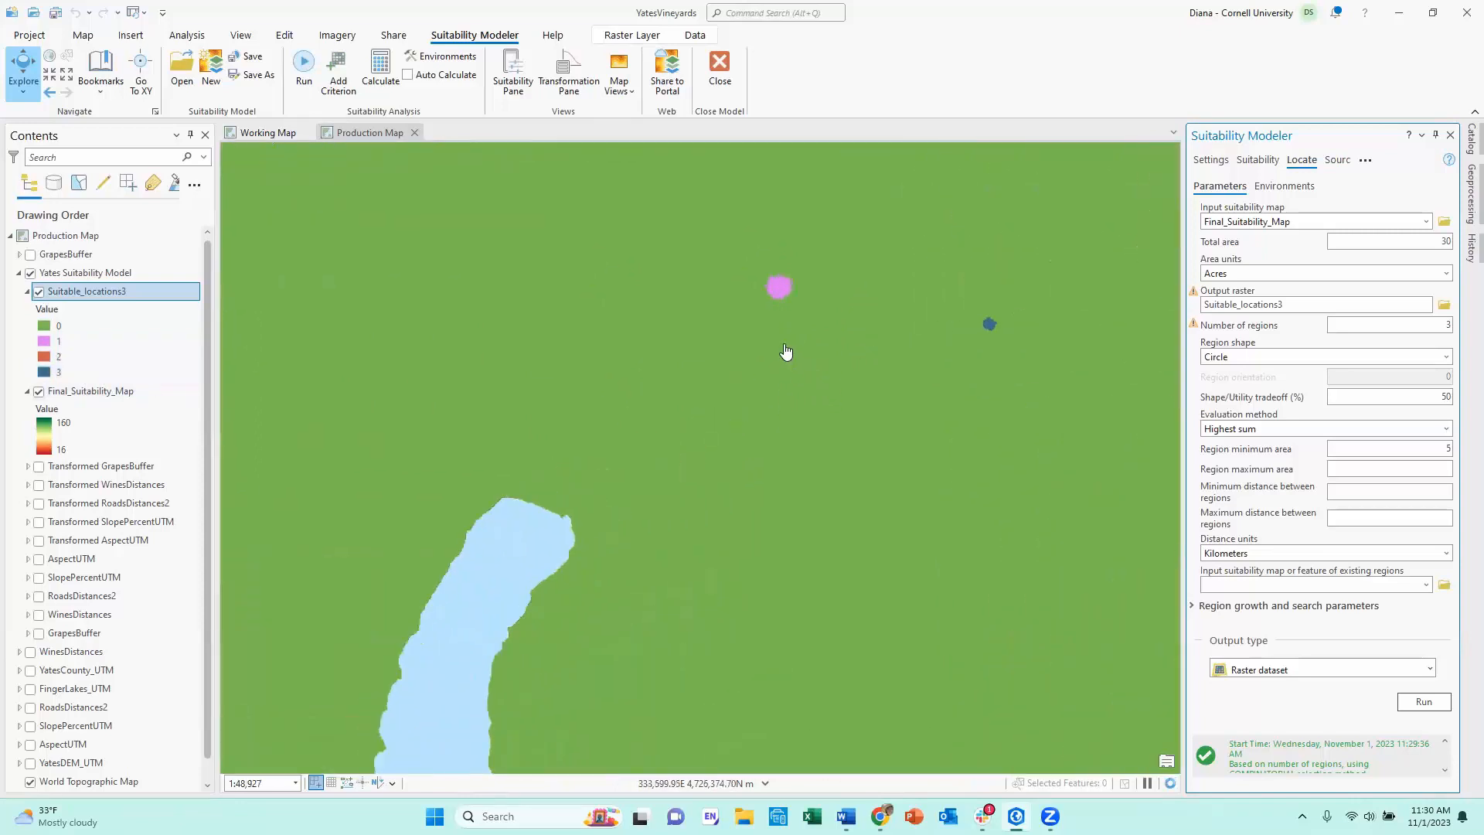
left_click_drag(786, 247, 580, 381)
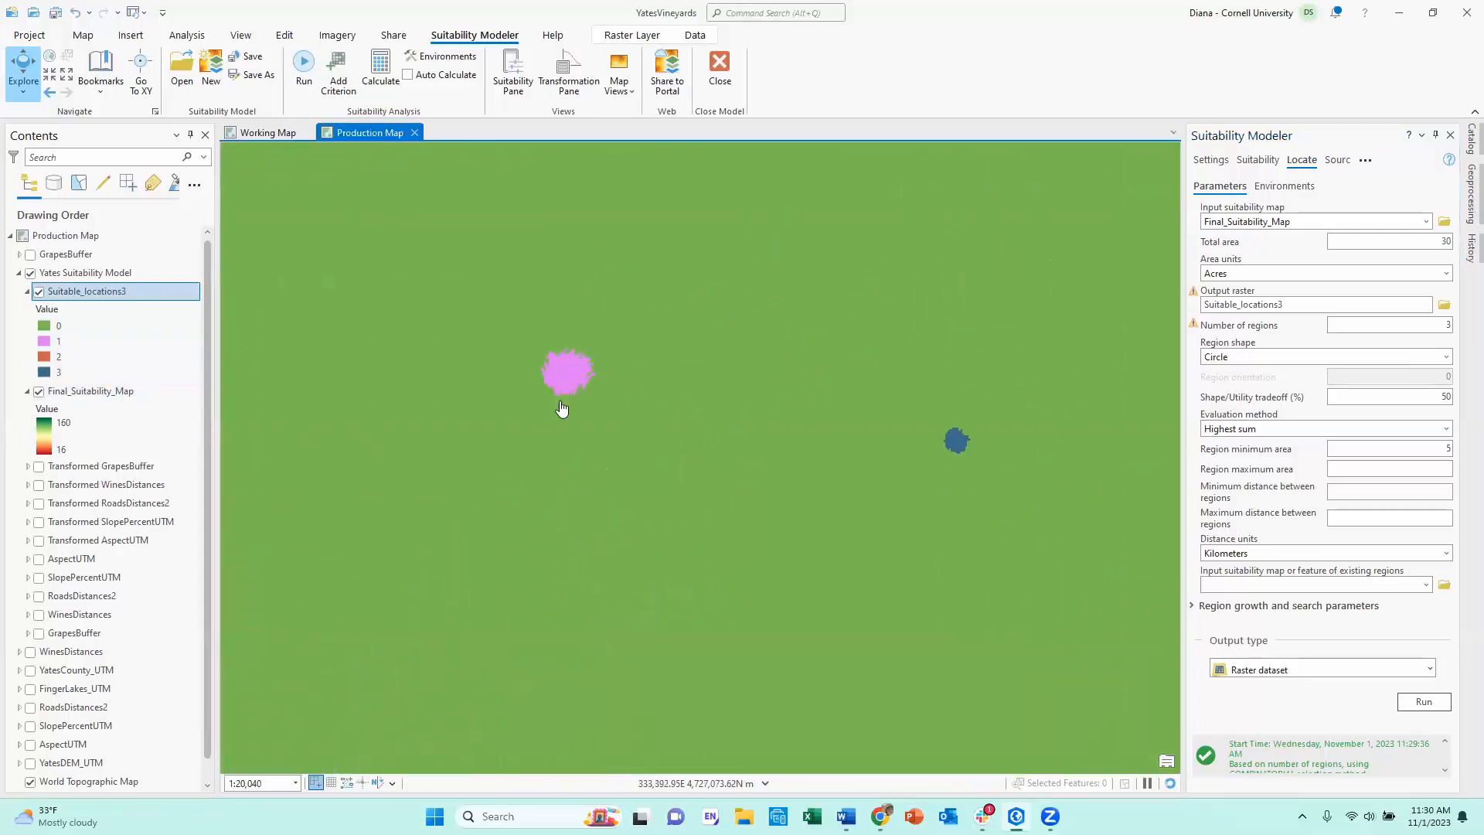
scroll(688, 432, "down", 5)
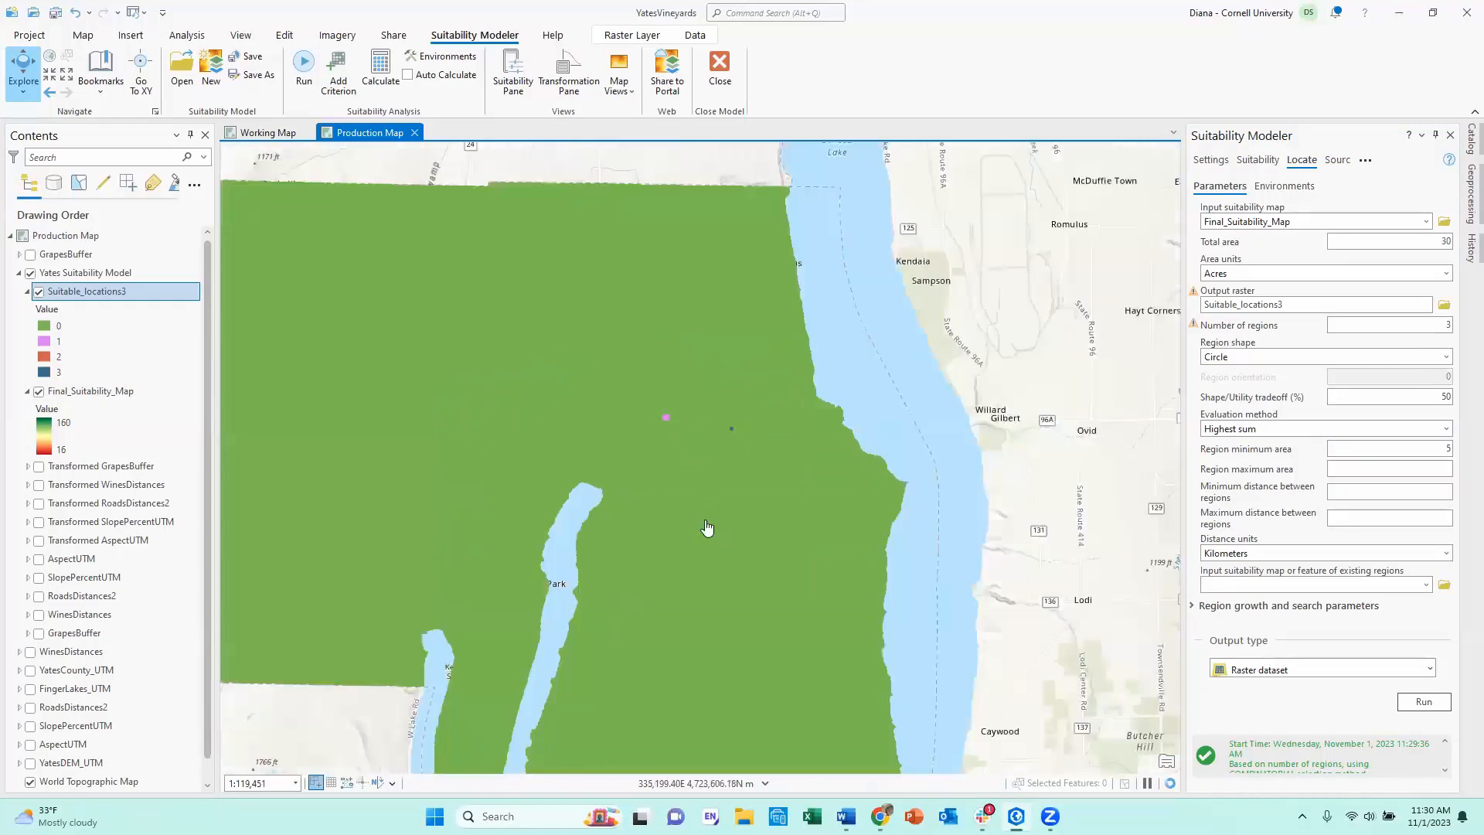
left_click_drag(704, 462, 701, 309)
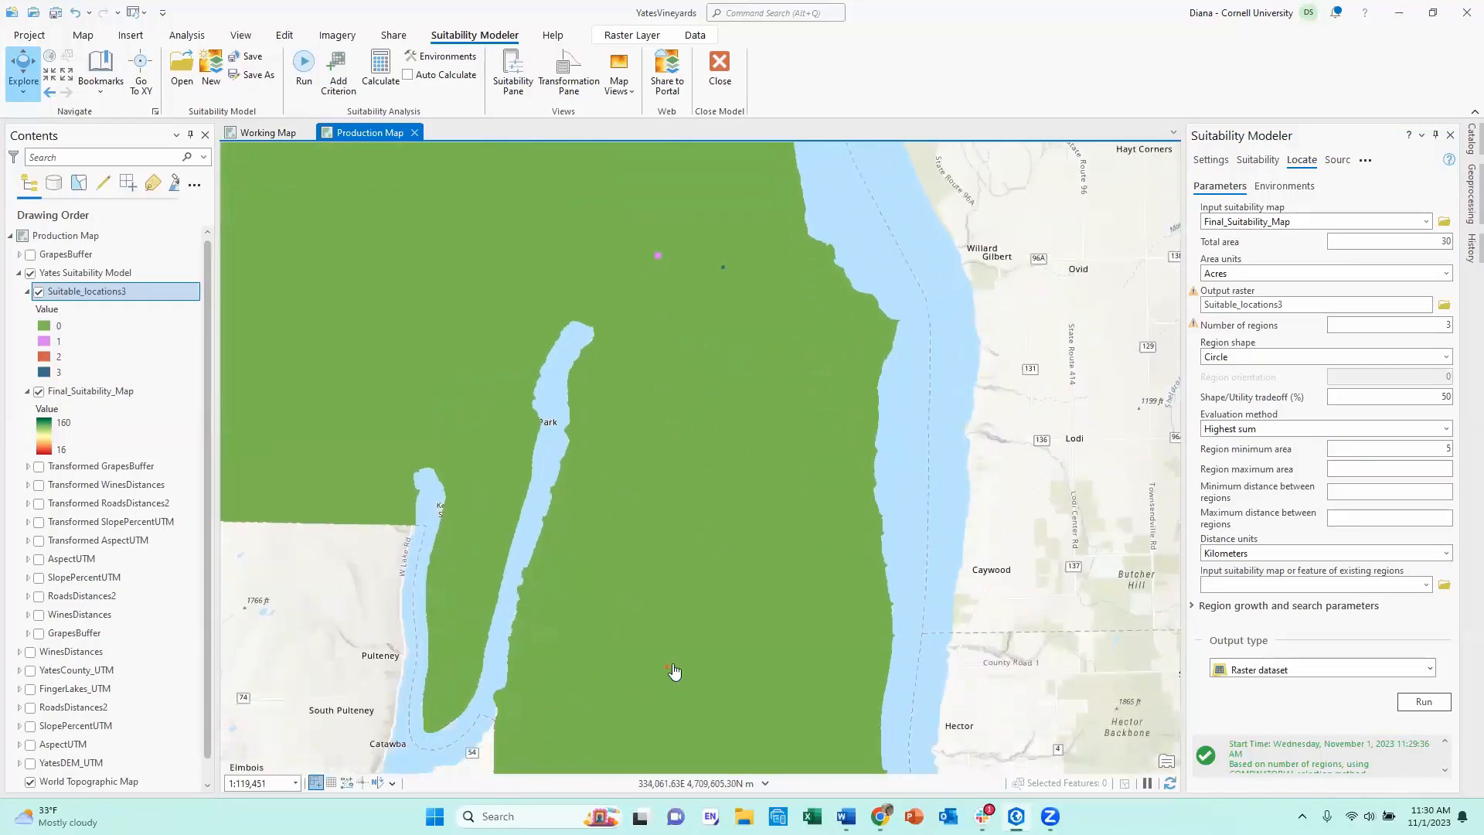
right_click(97, 295)
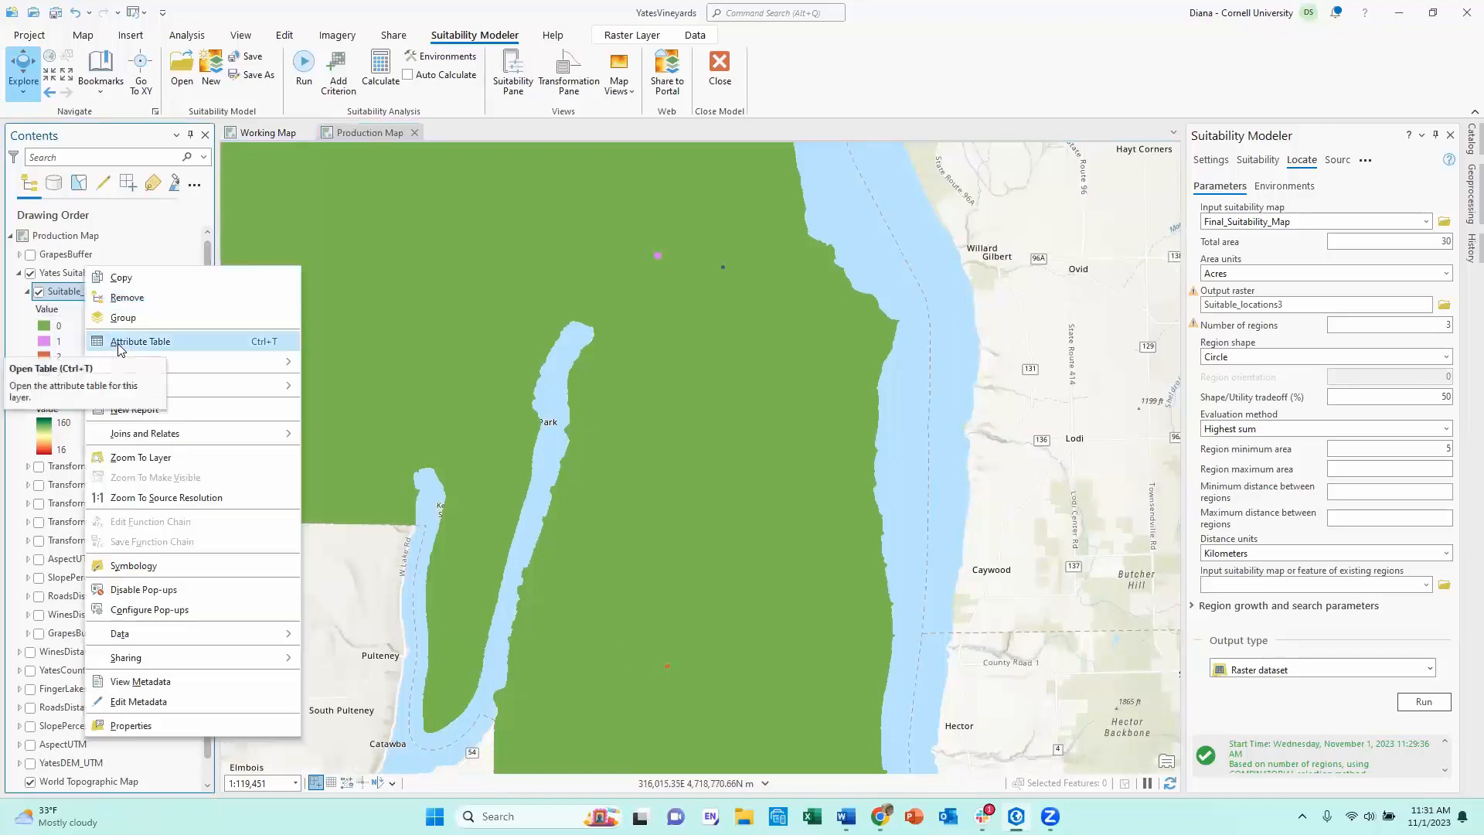
left_click(151, 566)
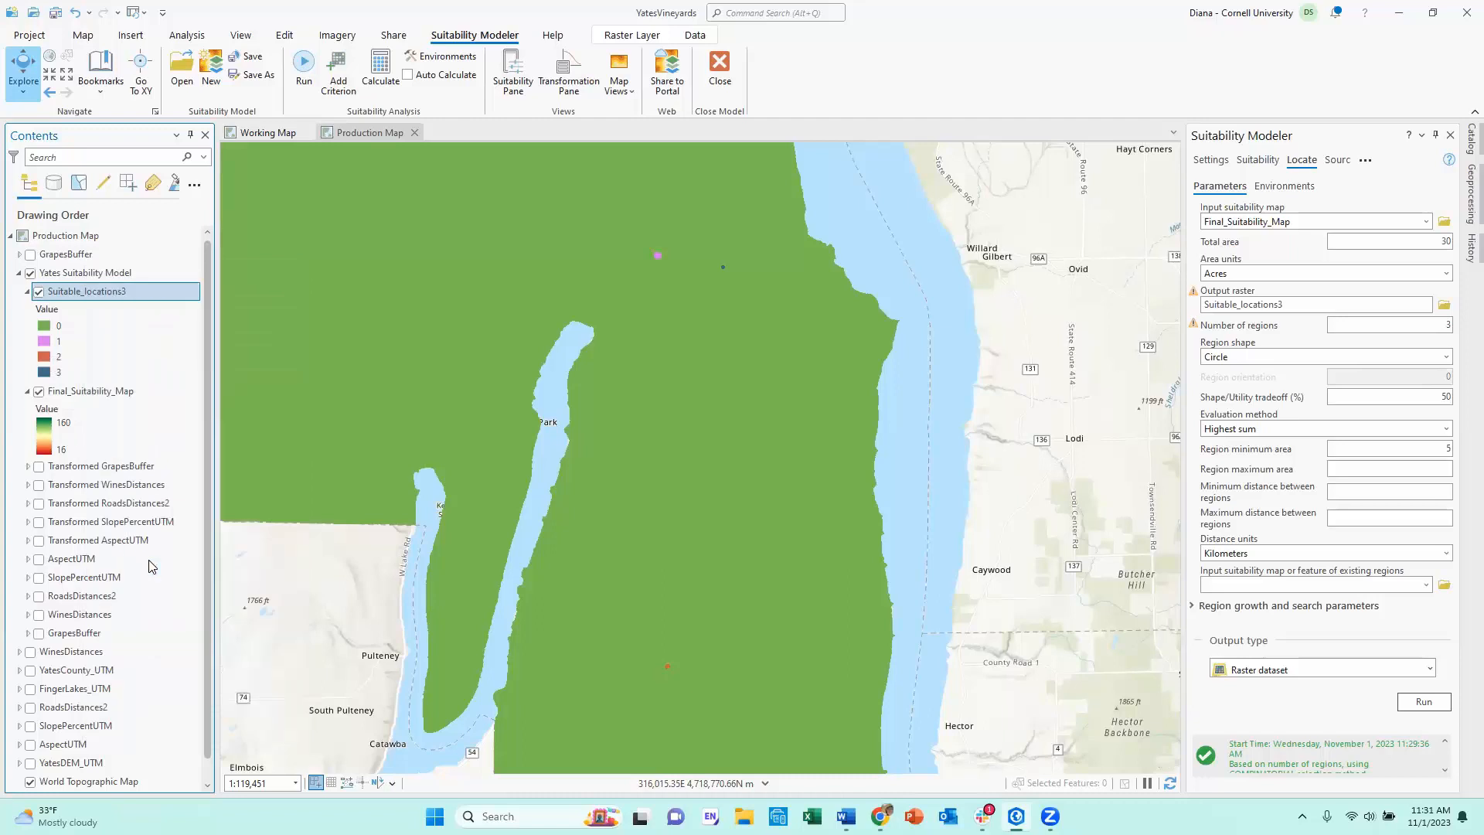
left_click(897, 418)
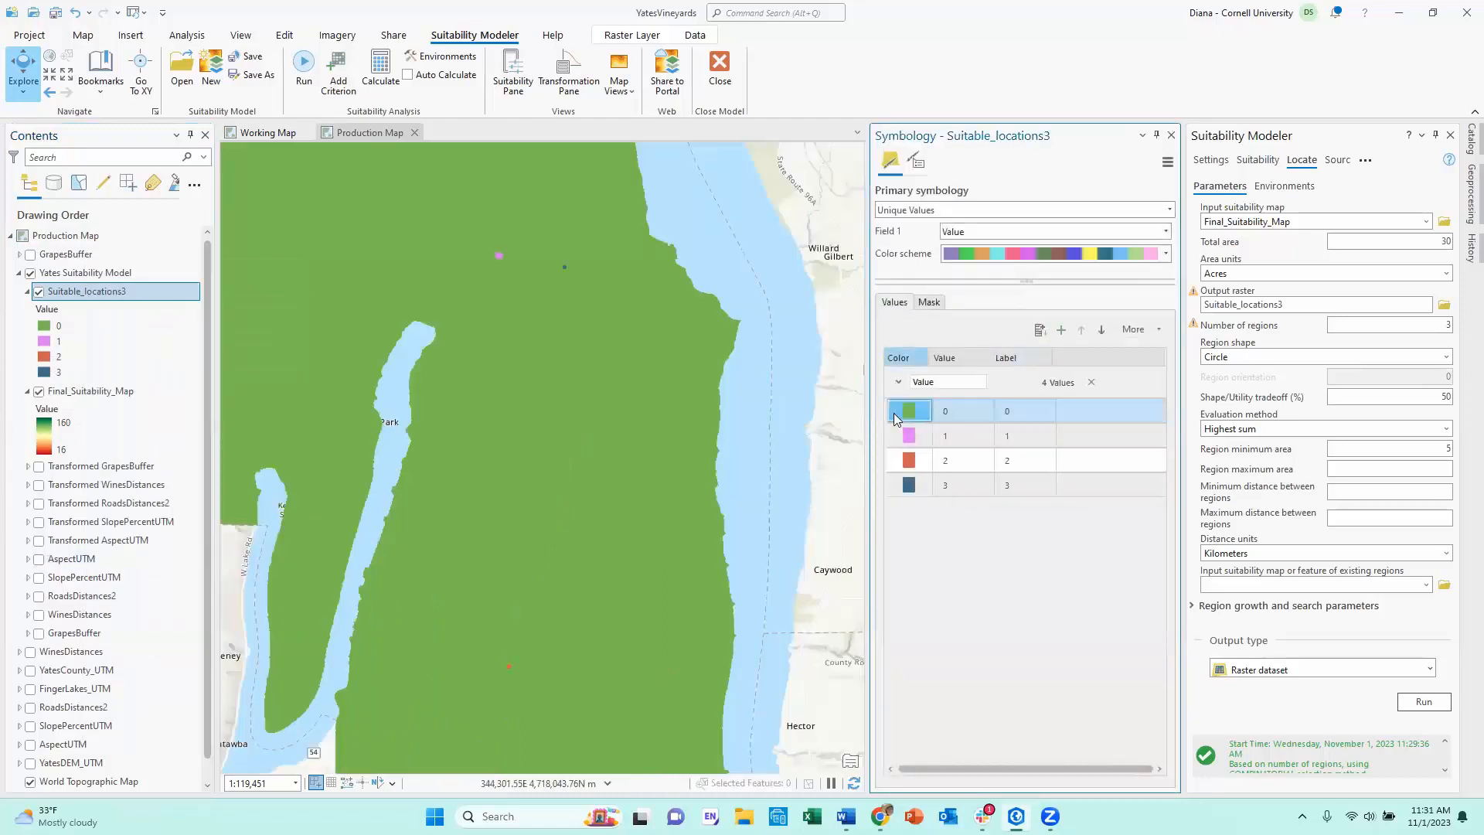
left_click(715, 352)
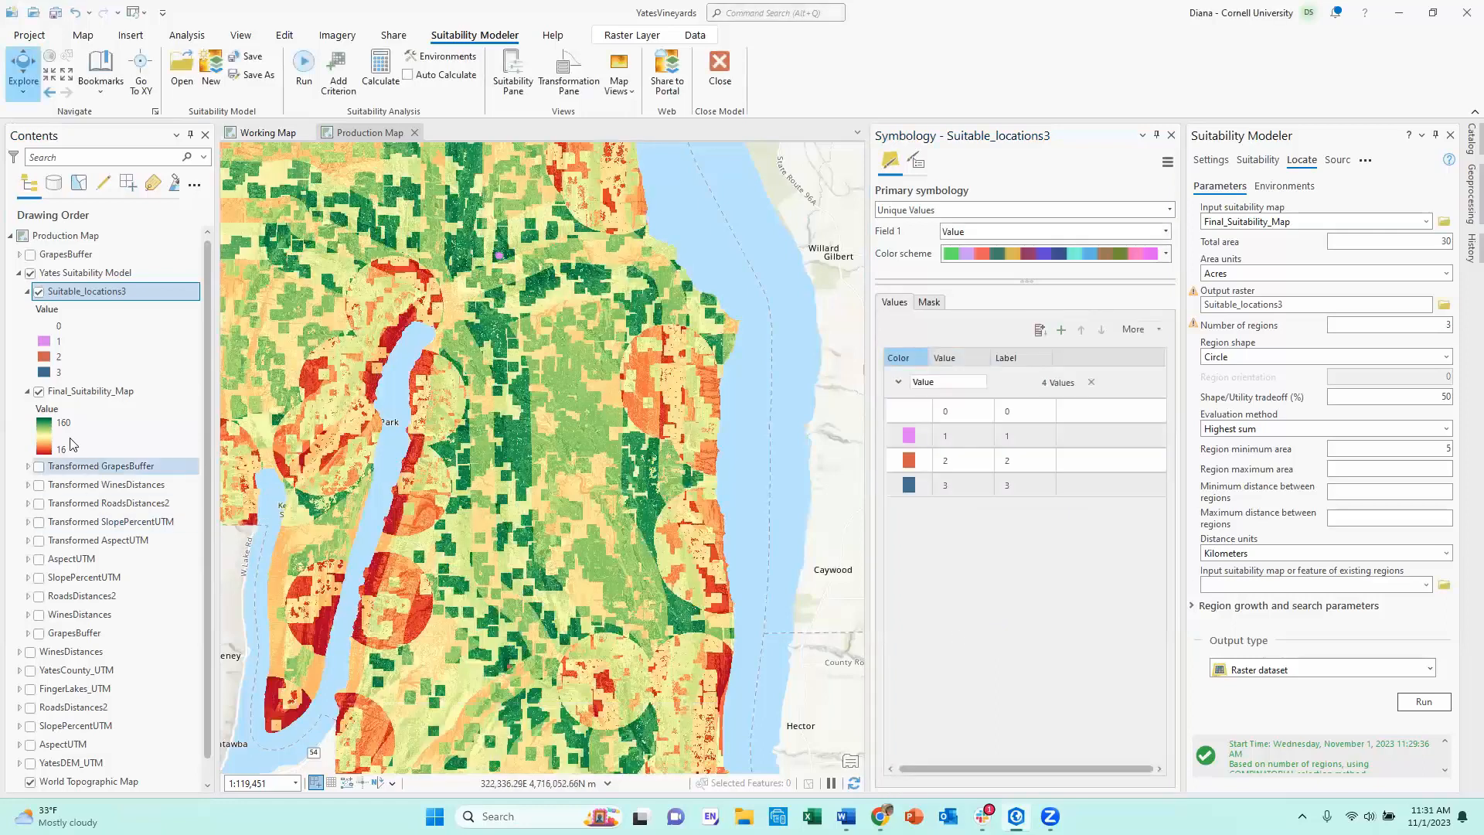
- Hide the Final_Suitability_Map layer and close the symbology settings
left_click(40, 392)
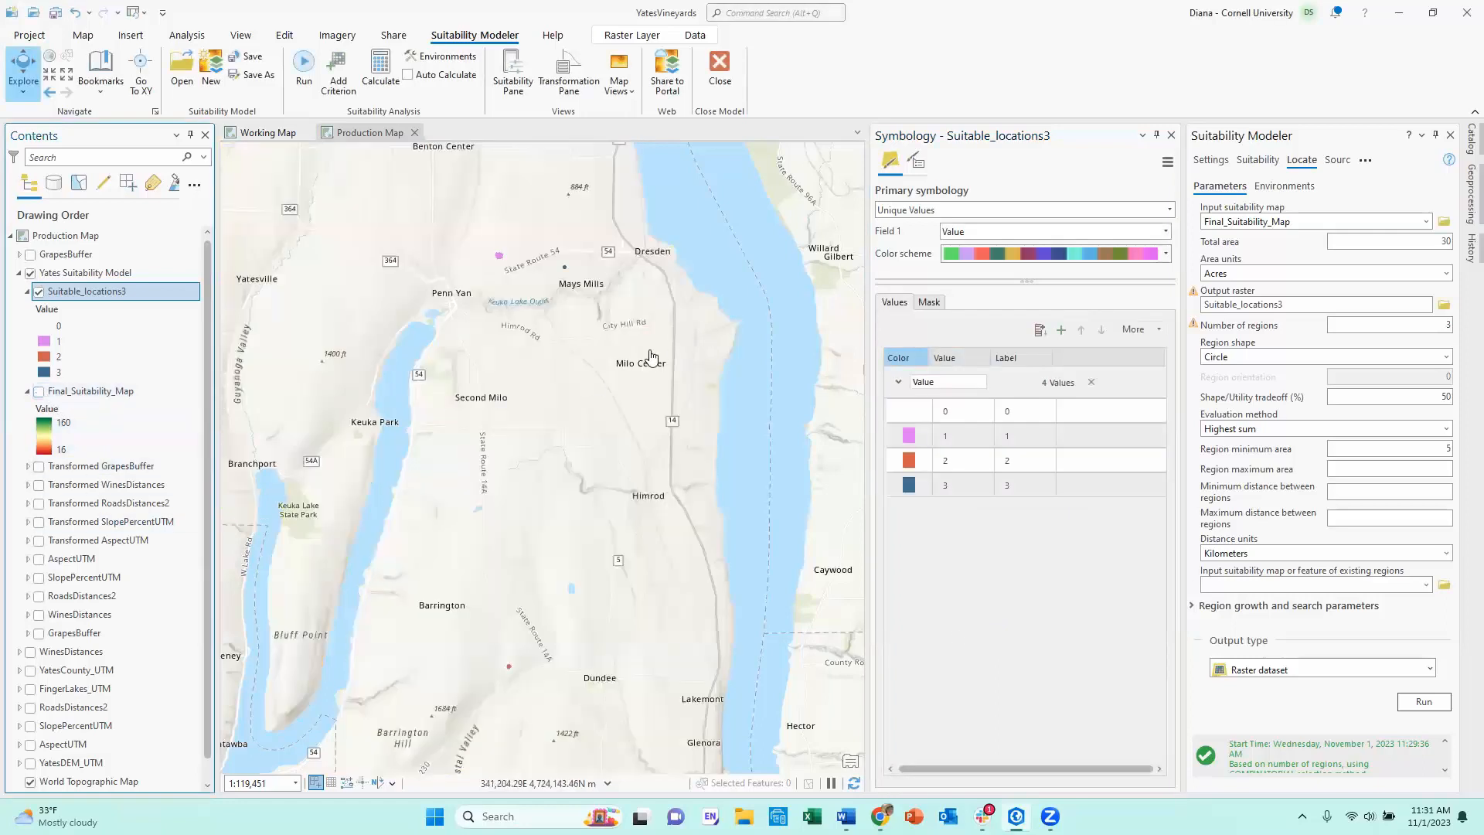
left_click_drag(595, 292, 702, 366)
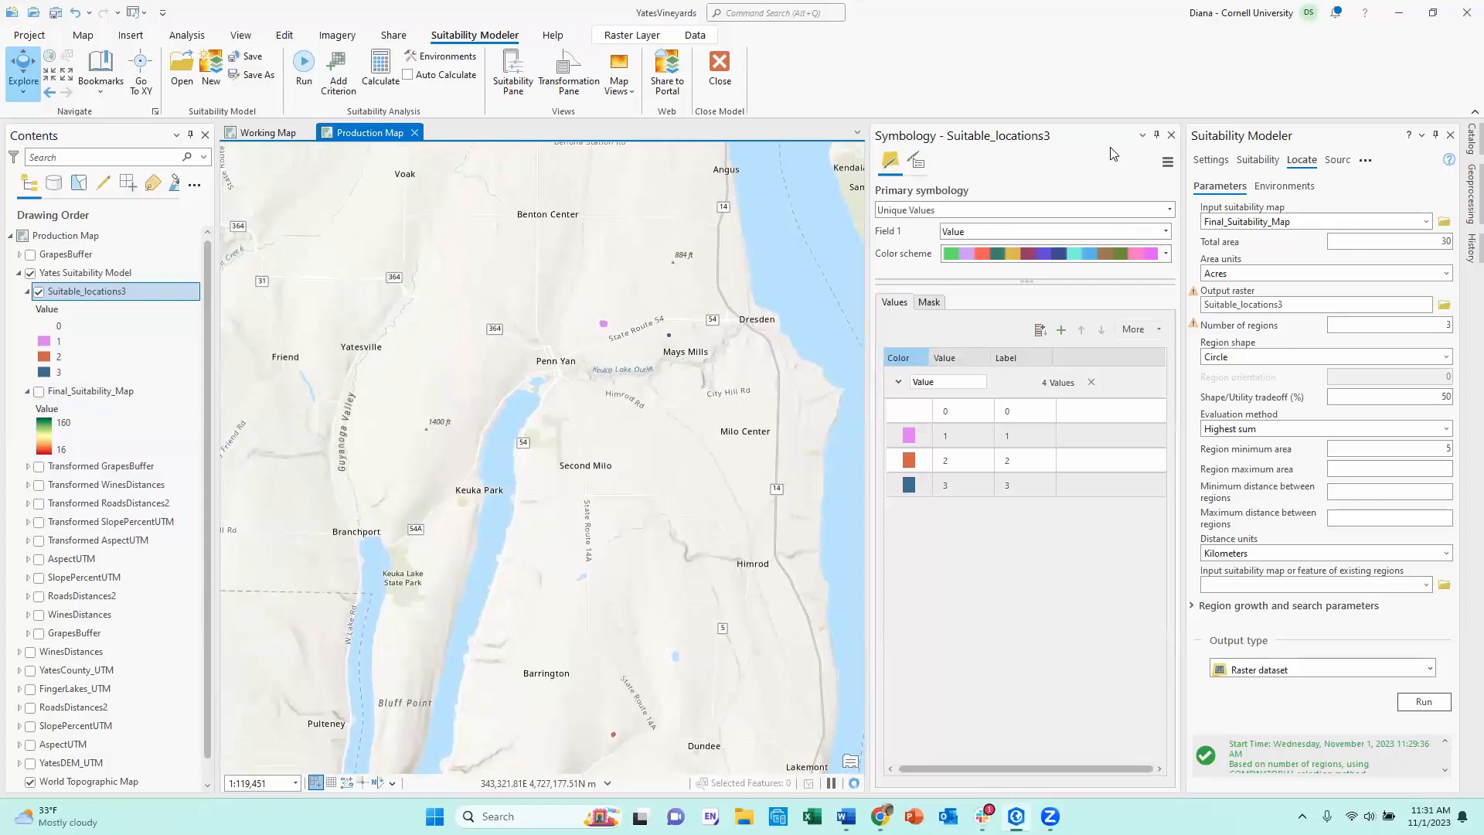
left_click(1170, 137)
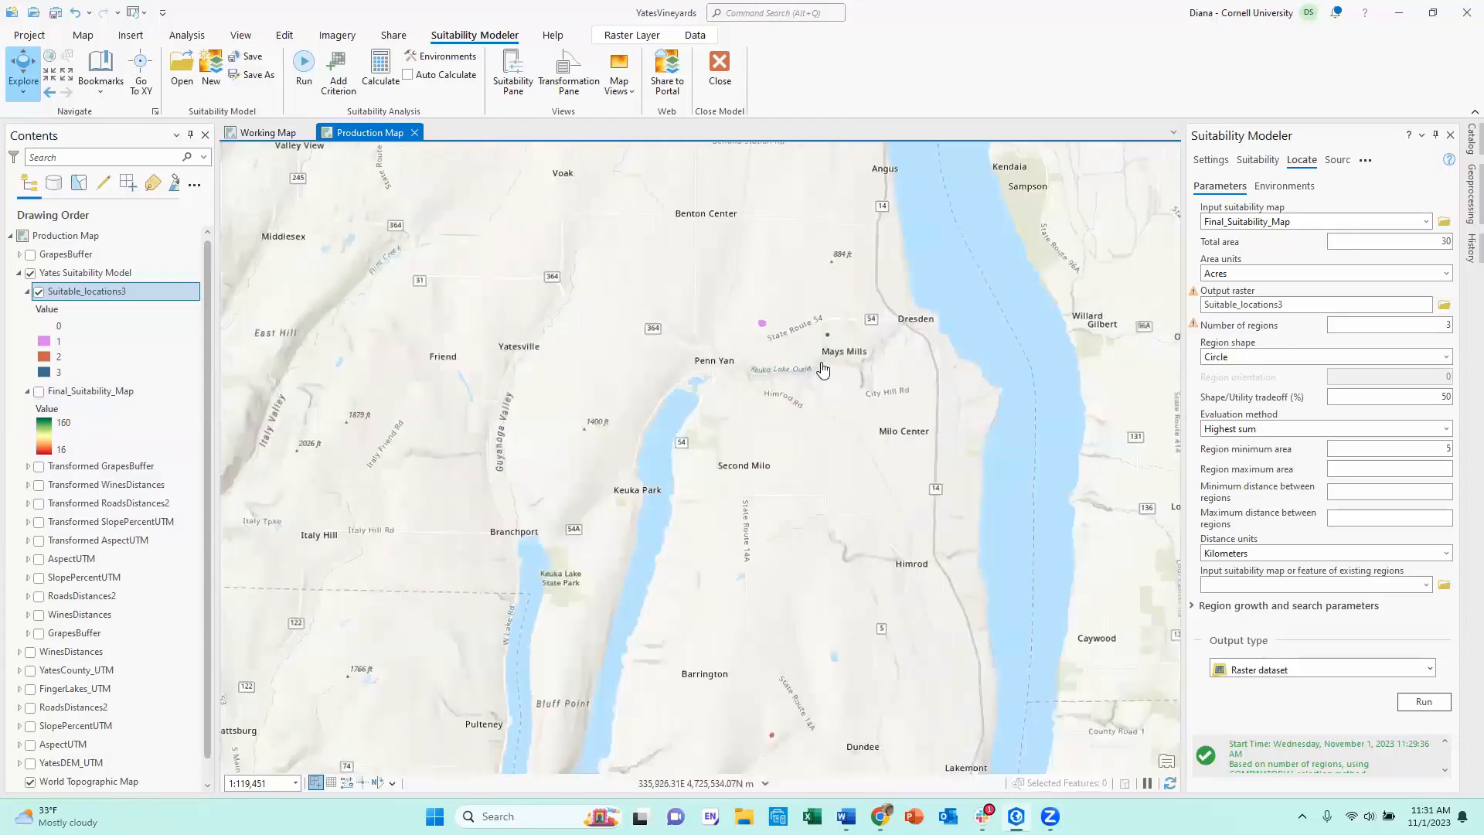
- Examine where the three located regions lie on the basemap in relation to nearby roads, towns and lakes
scroll(796, 309, "up", 4)
left_click_drag(784, 289, 768, 417)
scroll(716, 371, "up", 4)
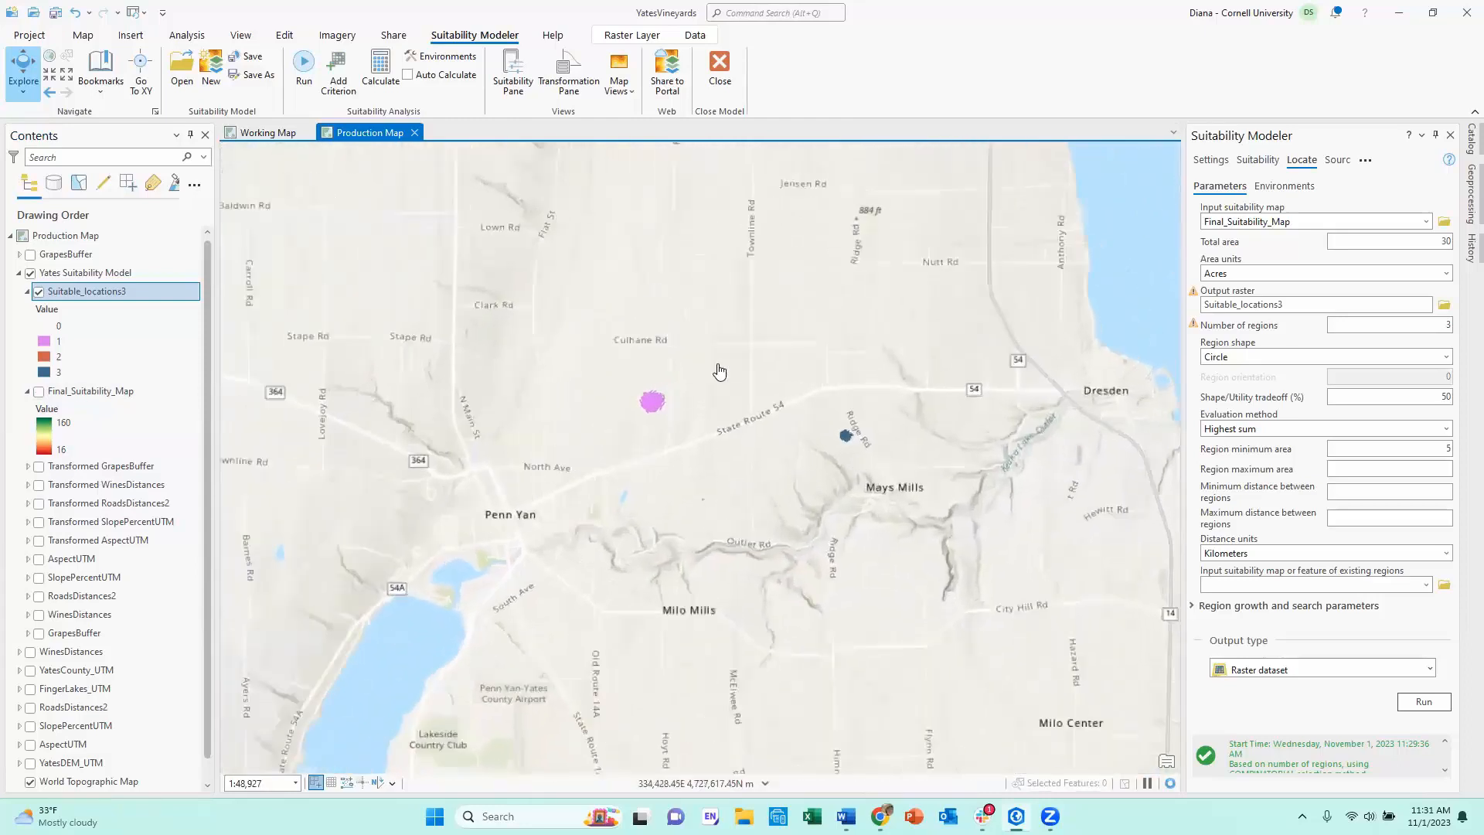
left_click_drag(780, 358, 770, 357)
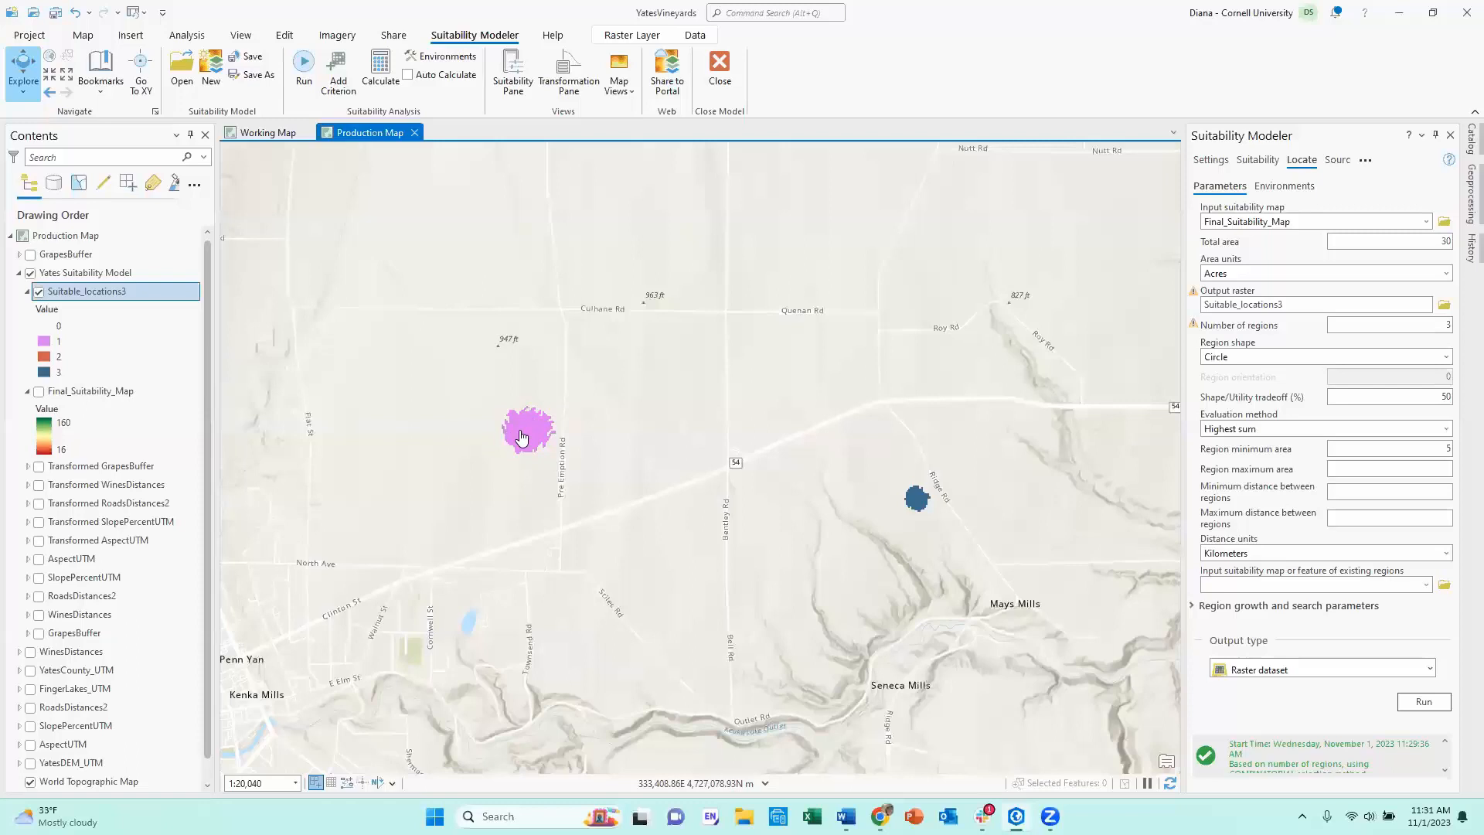
scroll(772, 448, "down", 4)
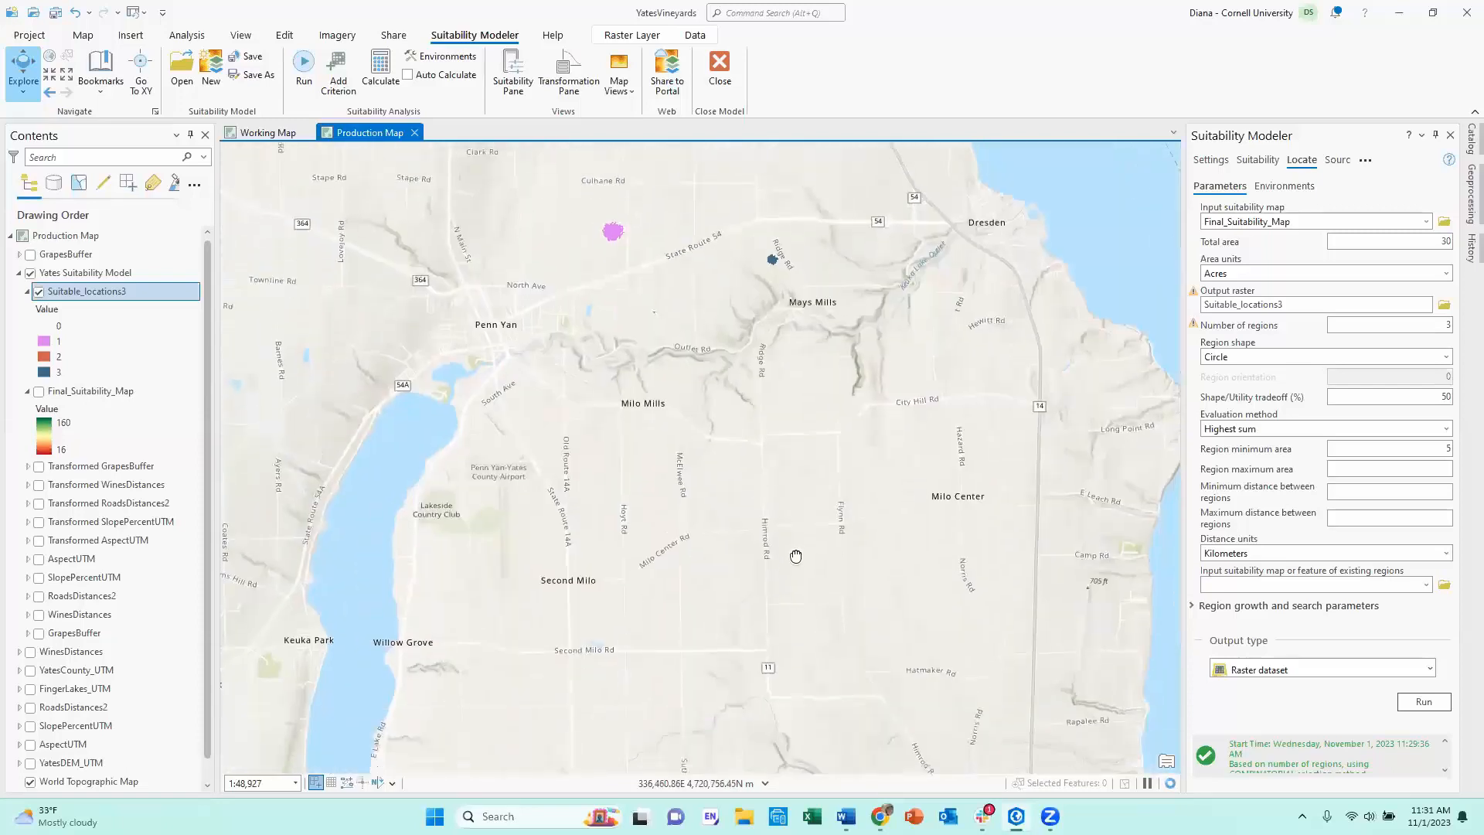
scroll(797, 557, "down", 5)
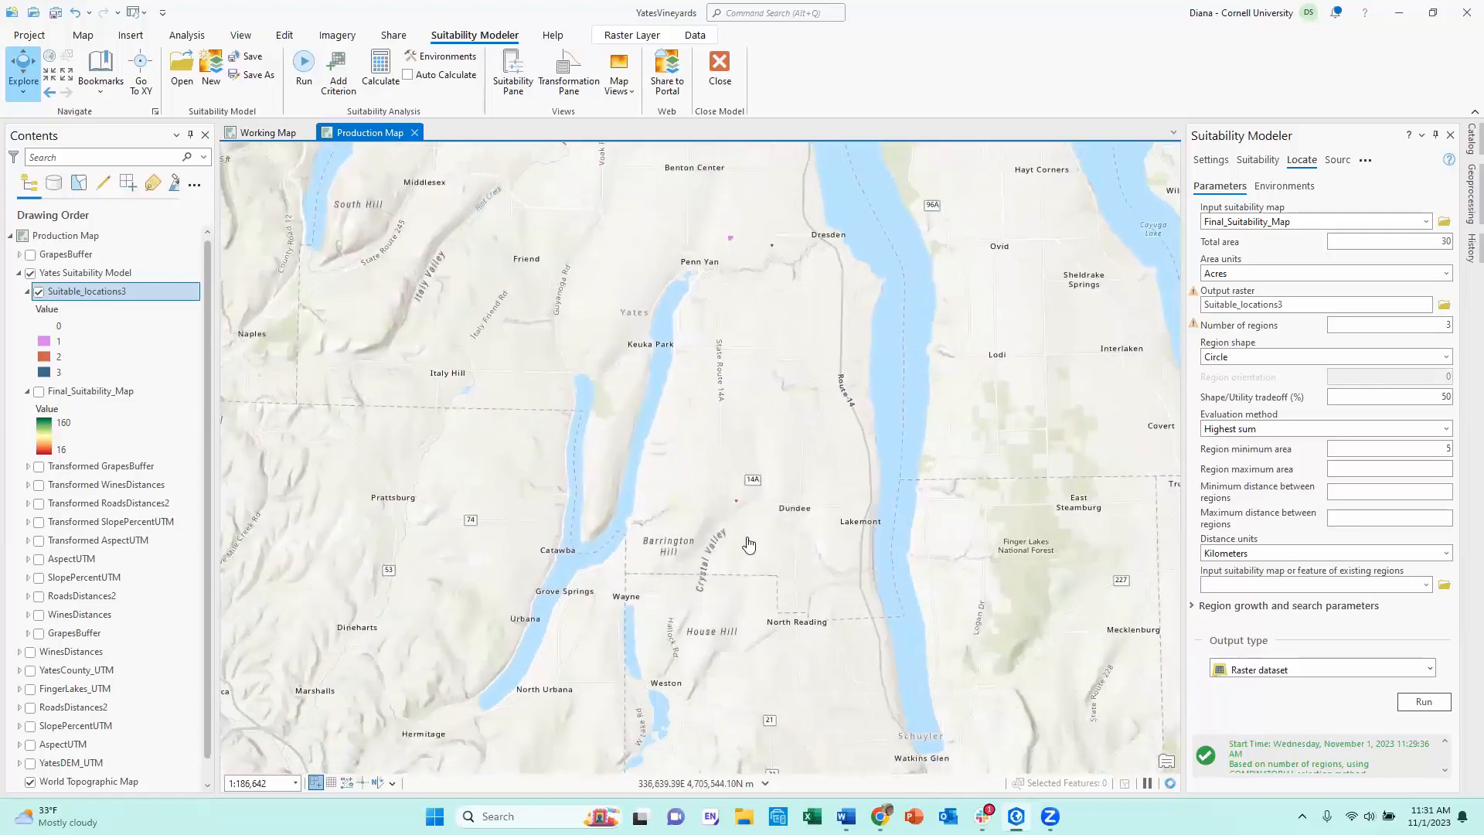
scroll(730, 502, "up", 6)
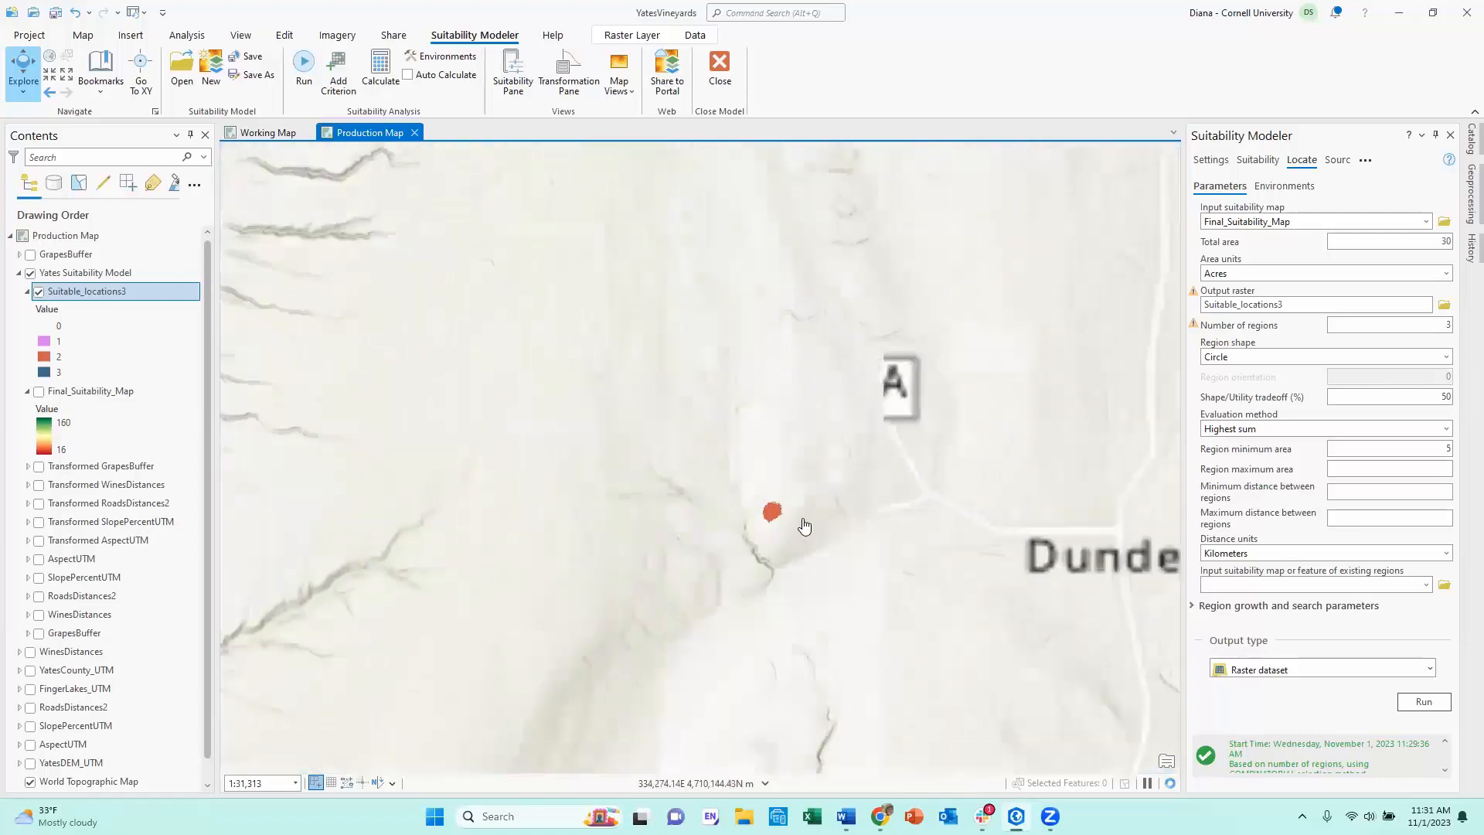
scroll(804, 526, "down", 6)
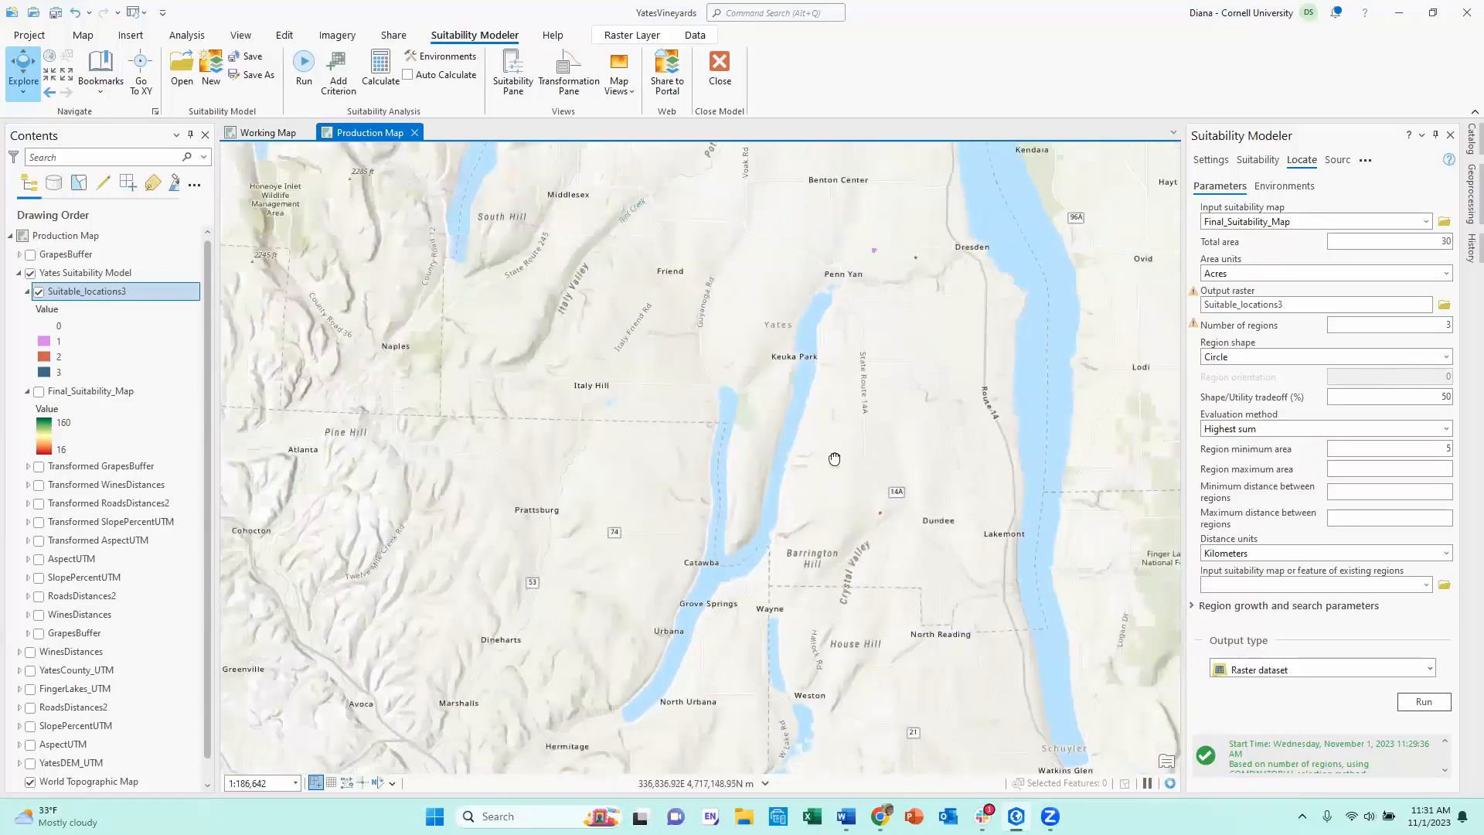
left_click_drag(834, 459, 810, 462)
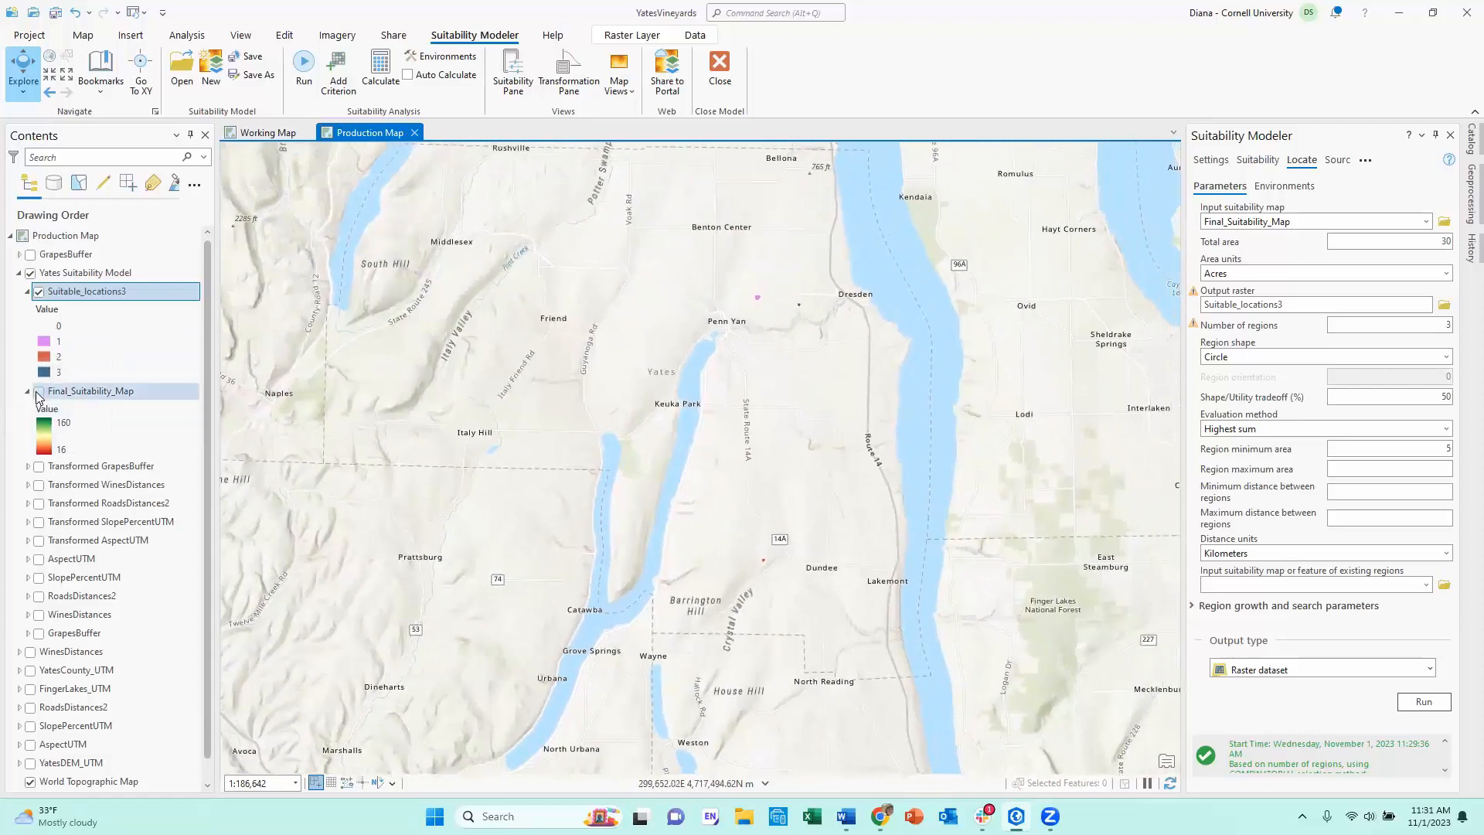
- Show the Final_Suitability_Map layer again and examine how the three located regions fit its high-suitability areas
left_click(39, 395)
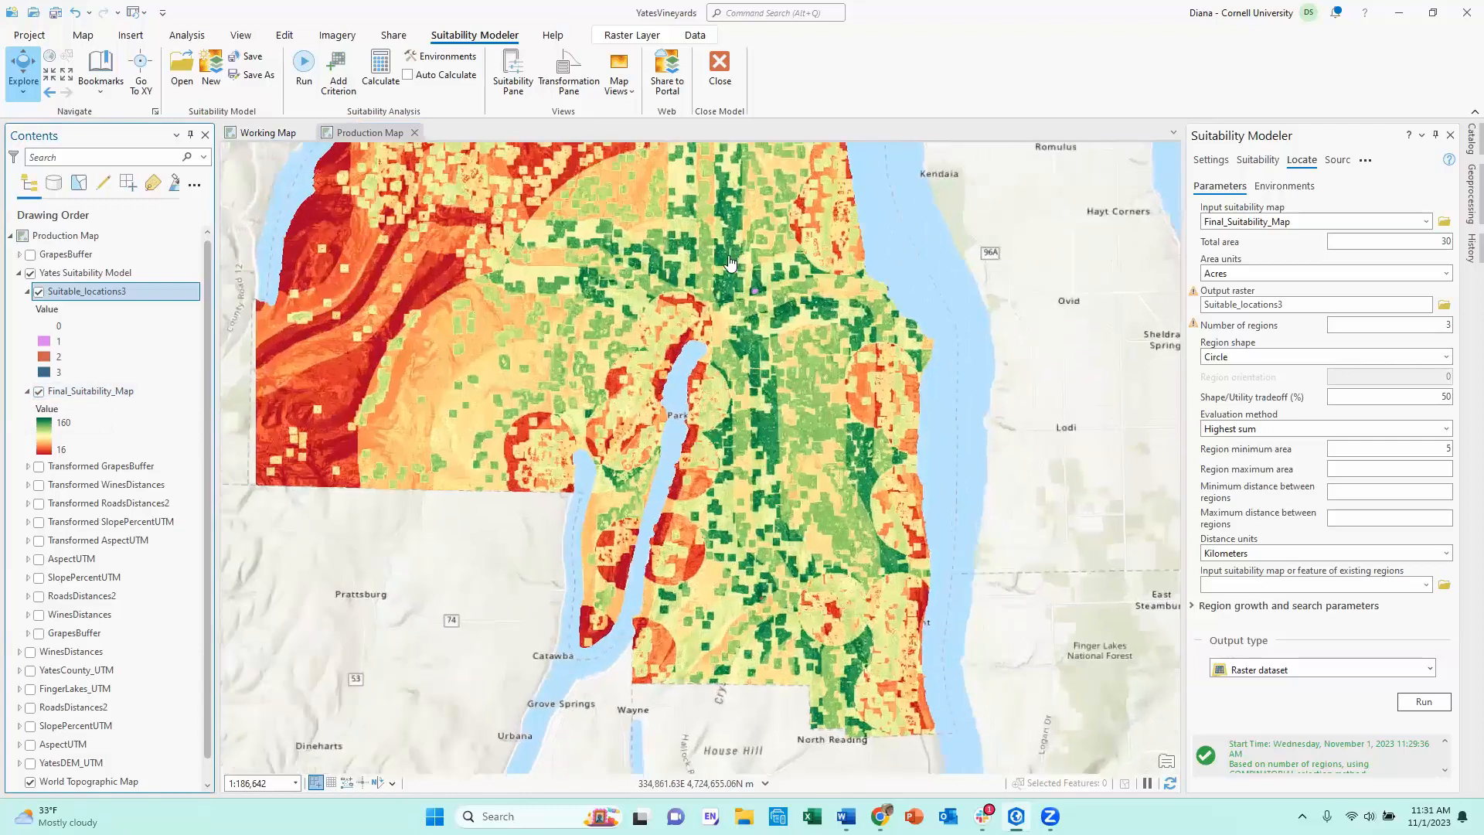
scroll(778, 333, "up", 4)
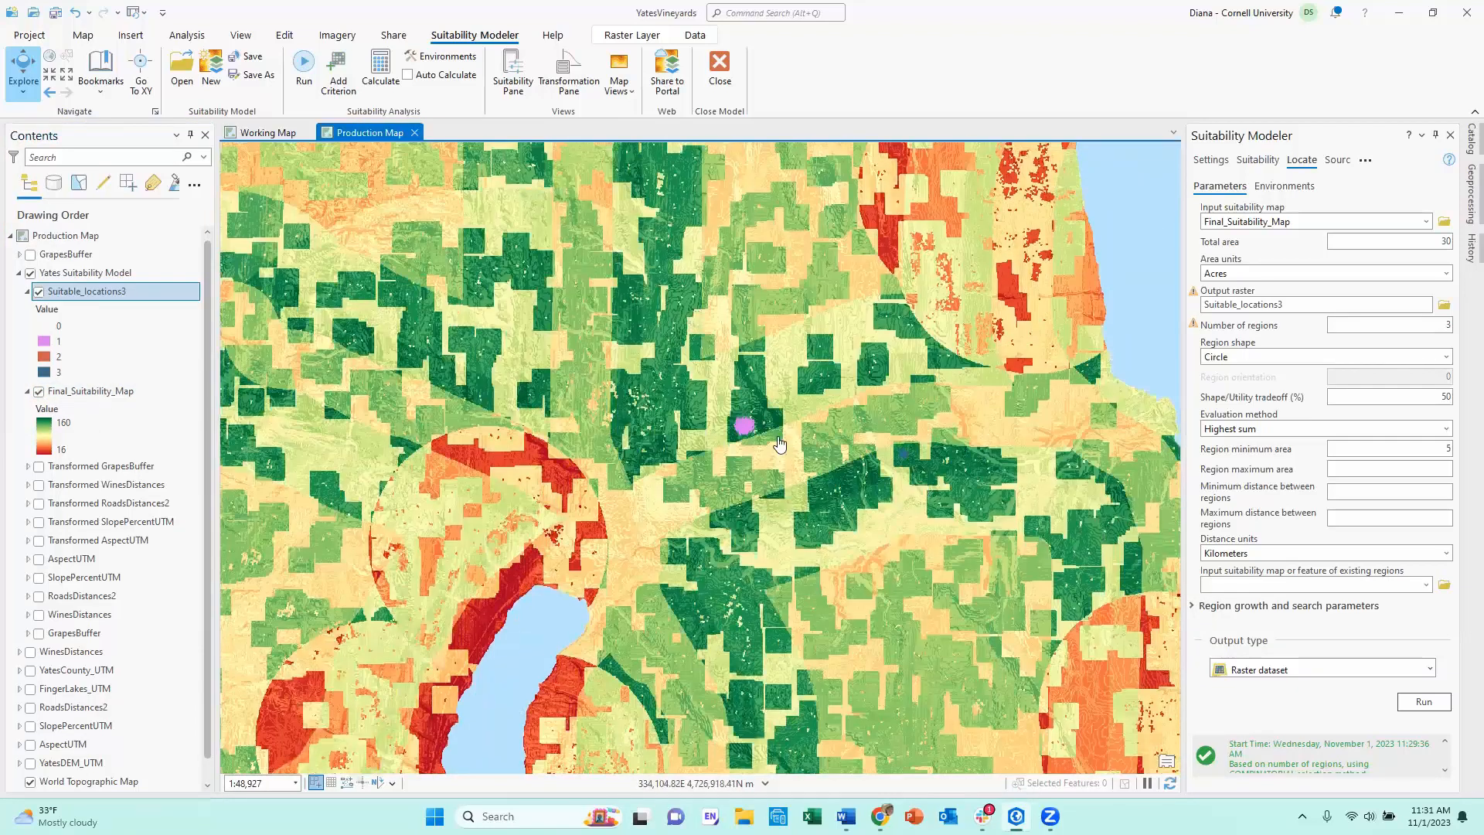
scroll(919, 485, "up", 3)
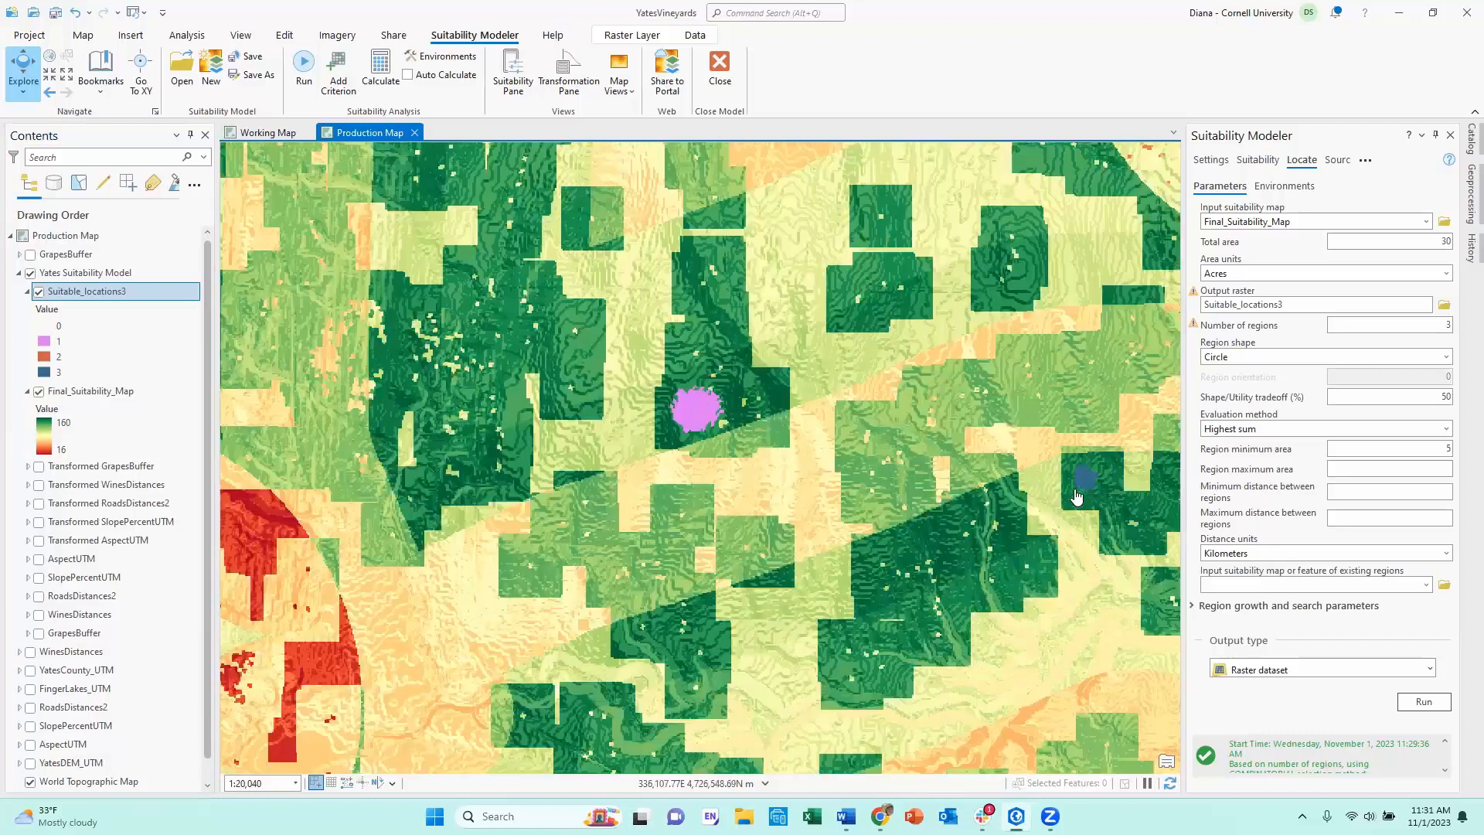
mouse_move(800, 614)
left_mouse_down()
mouse_move(731, 415)
mouse_move(733, 369)
left_mouse_up()
left_click_drag(758, 541, 727, 371)
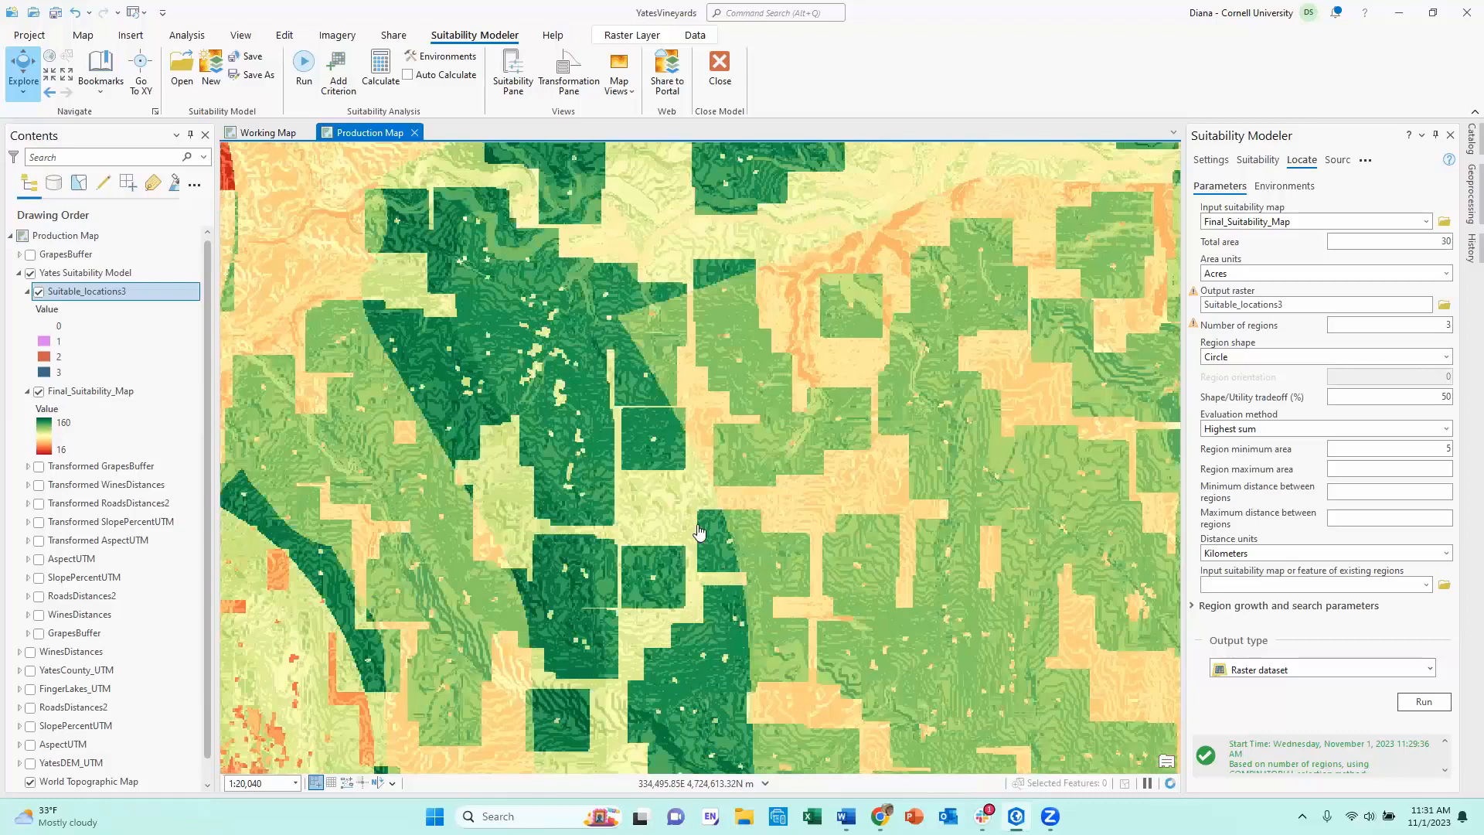
scroll(783, 400, "down", 3)
scroll(783, 374, "up", 3)
scroll(736, 435, "down", 2)
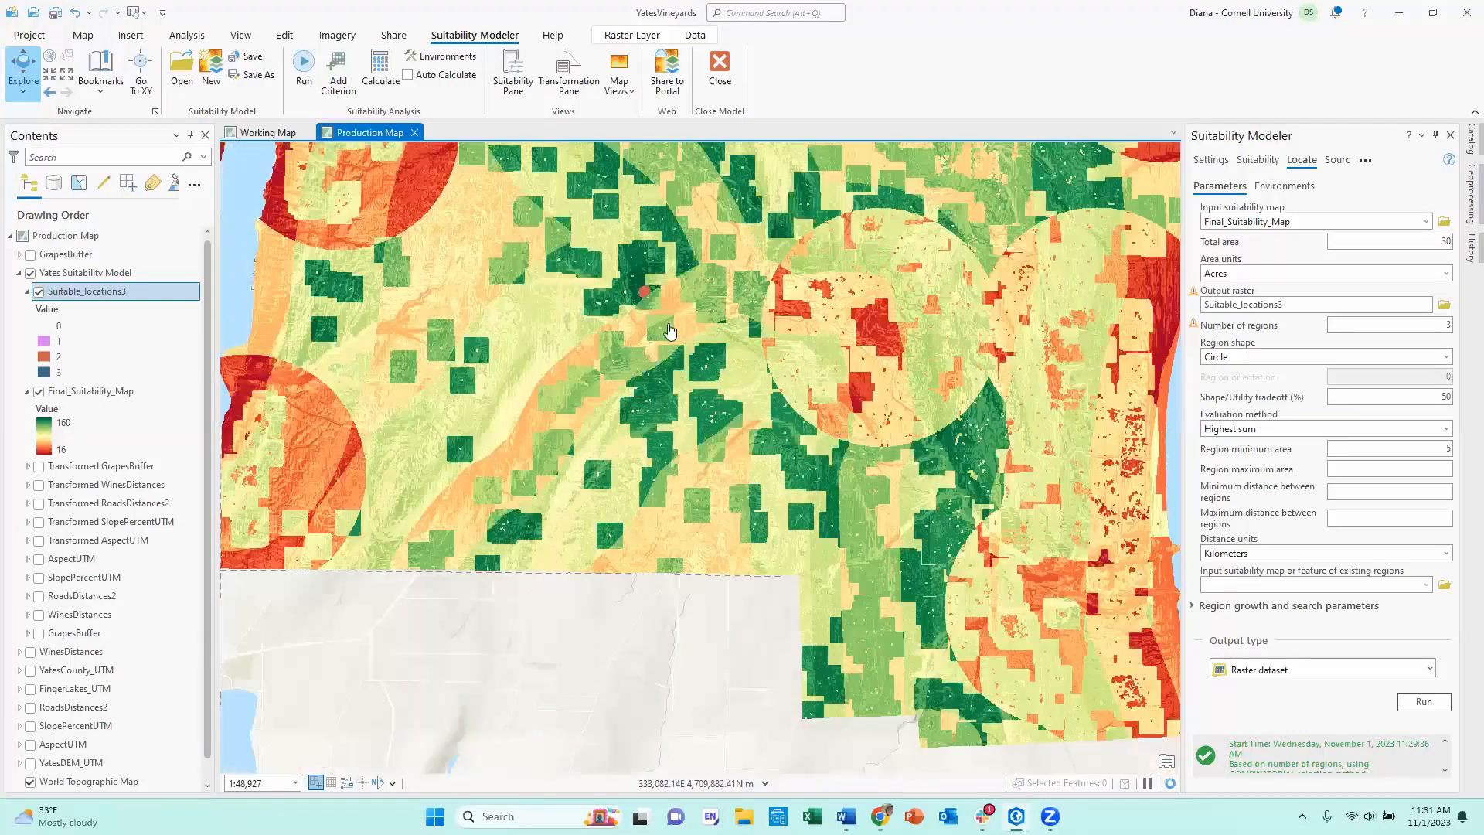
scroll(719, 430, "up", 6)
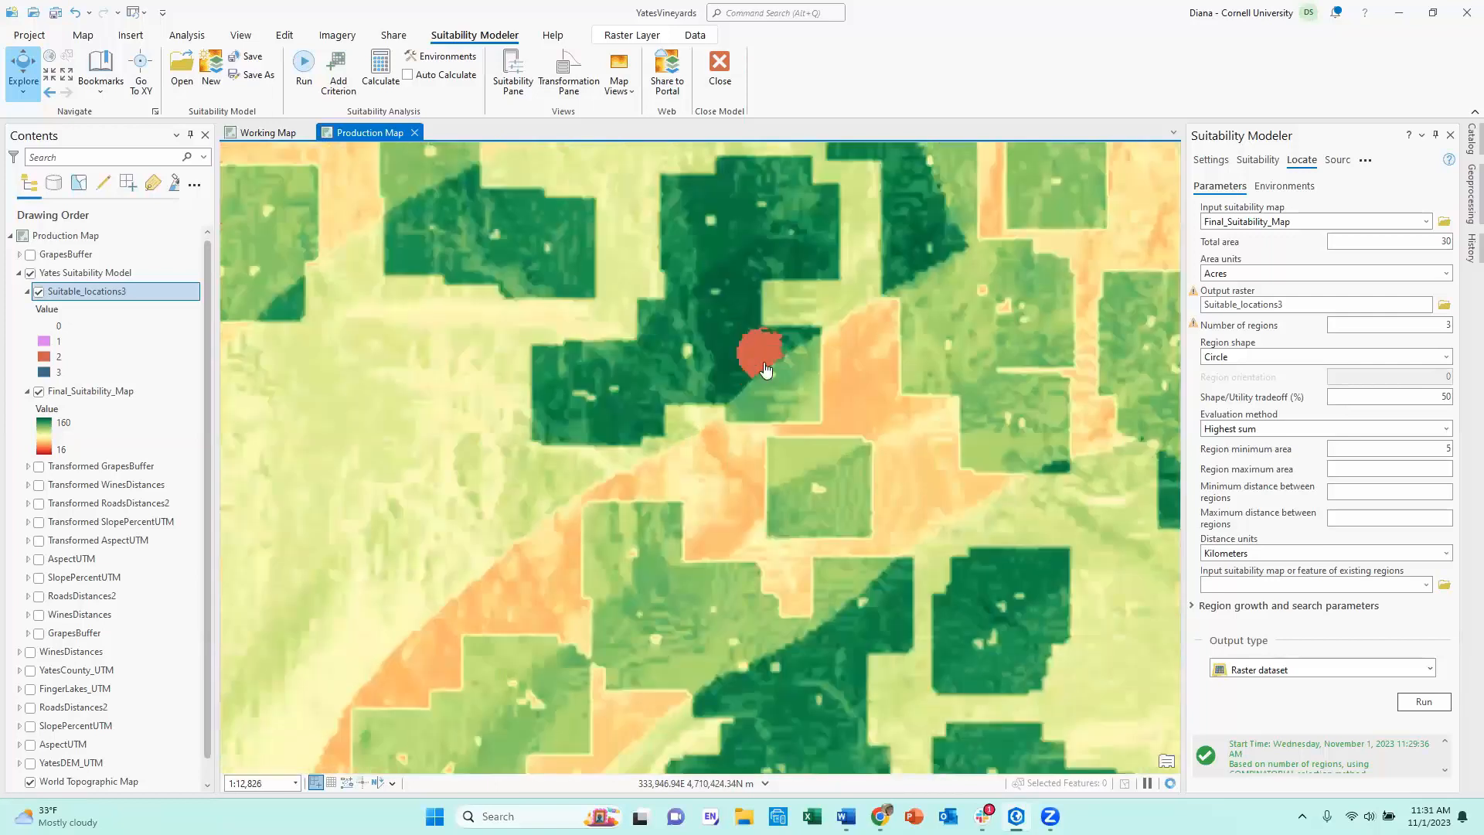